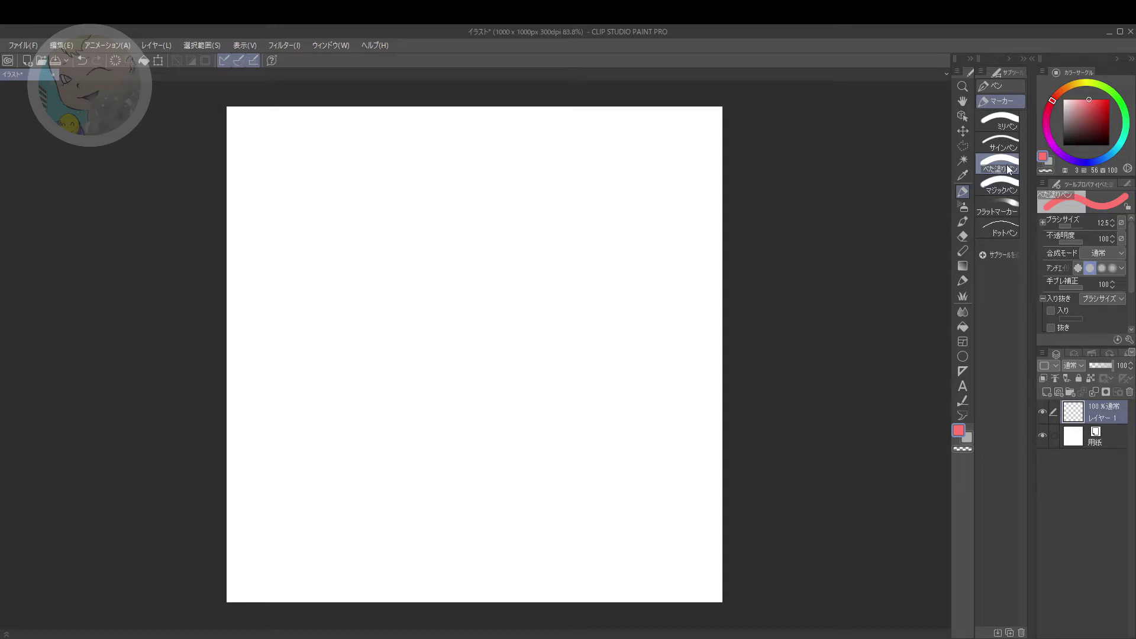
# Step: Duplicate the べた塗りペン marker sub tool under the name べた塗りペン 2, keeping the マーカー tool icon
pyautogui.rightClick(1007, 166)
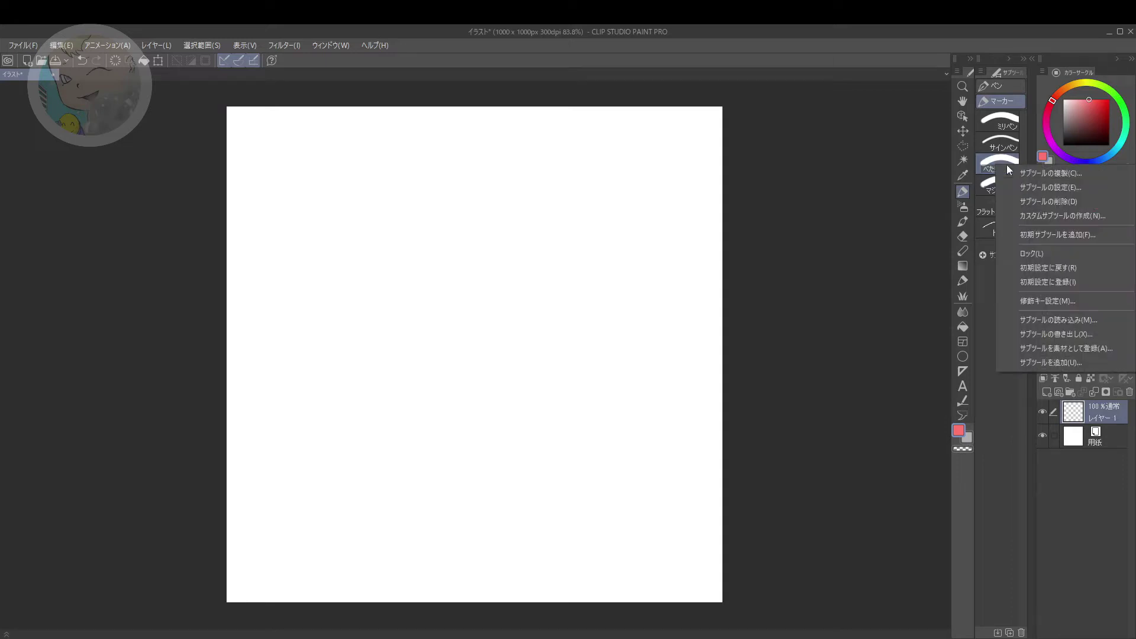
pyautogui.click(1050, 171)
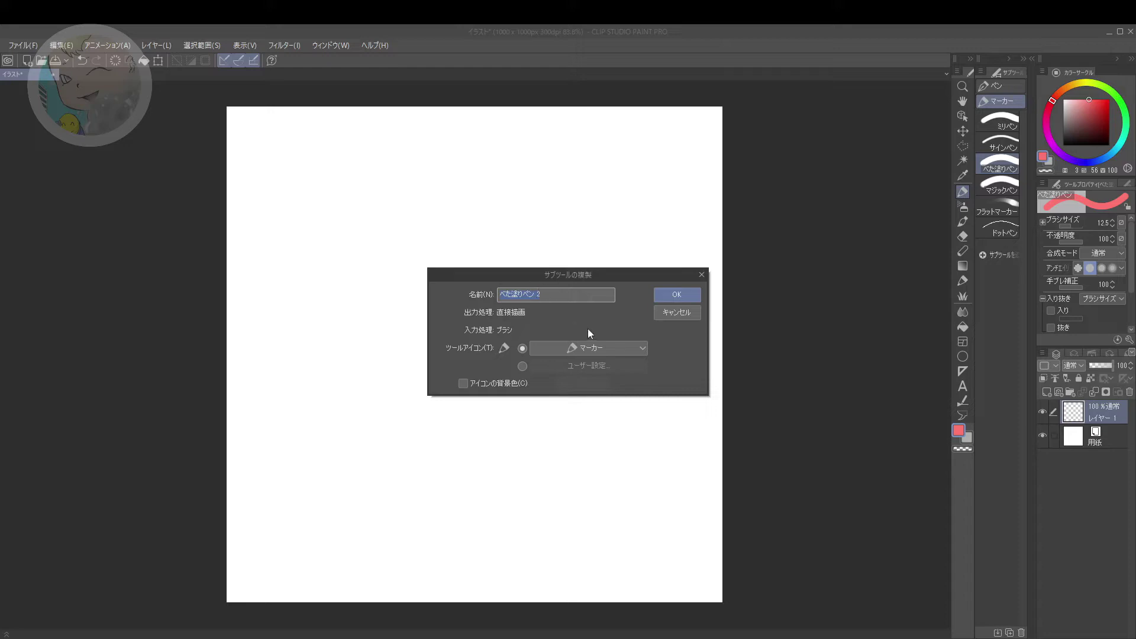
pyautogui.click(689, 296)
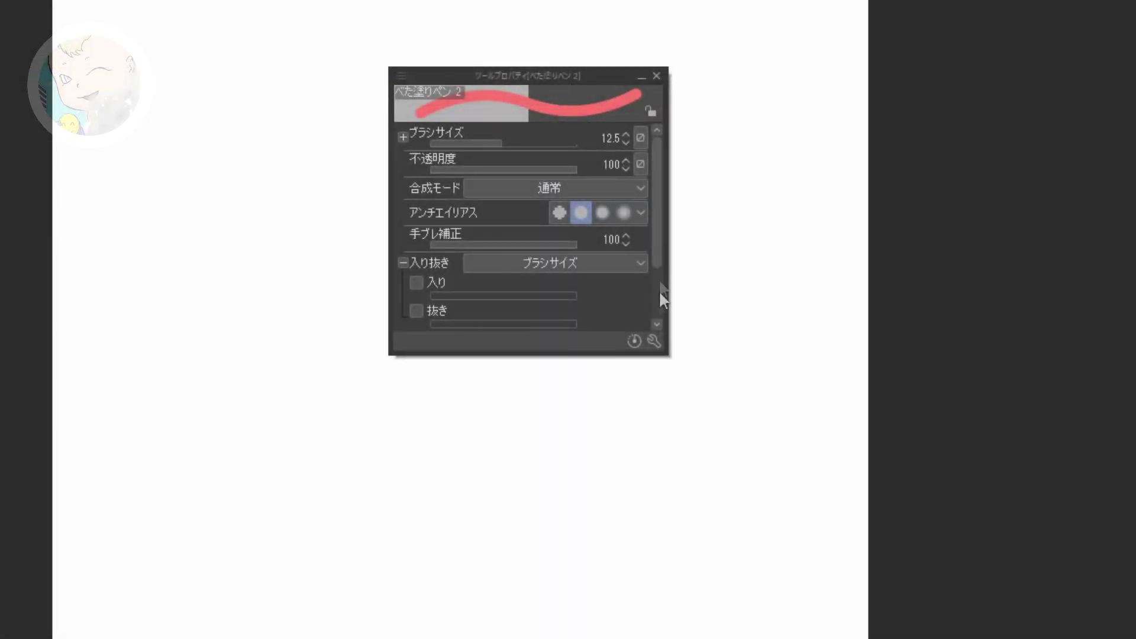
# Step: In the detailed settings of べた塗りペン 2, set the brush tip shape to 素材 and open the tip shape selection
pyautogui.click(654, 341)
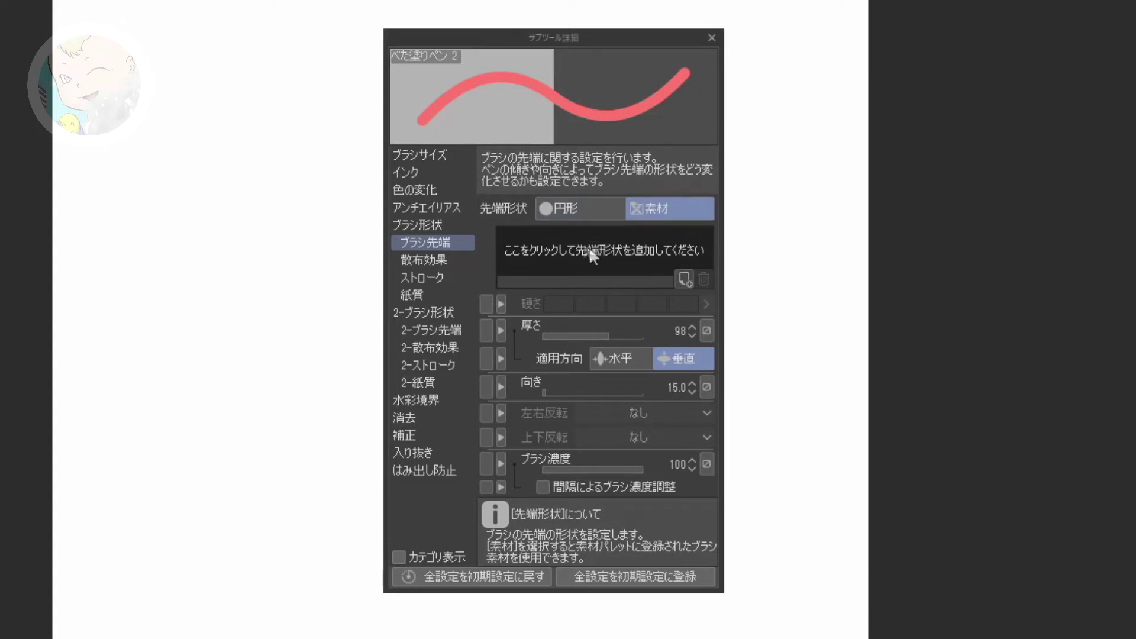
pyautogui.click(610, 257)
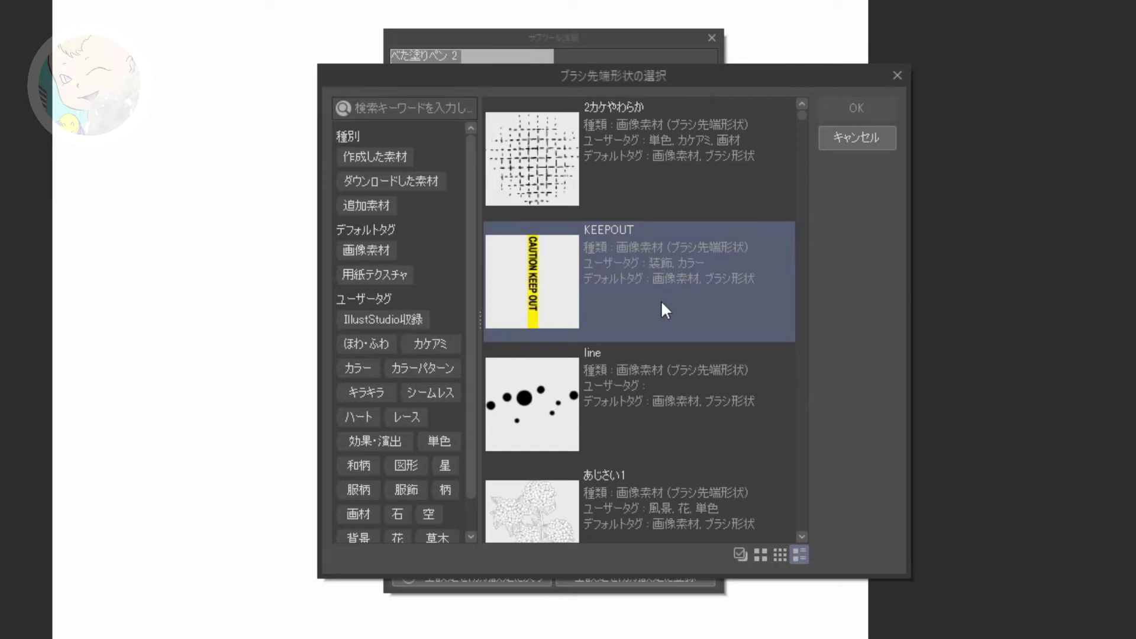
# Step: Look through the first part of the brush tip material list, from 2カケやわらか through the カケアミ, かすれ, ガッシュ and キラキラ shapes
pyautogui.scroll(-2, 626, 299)
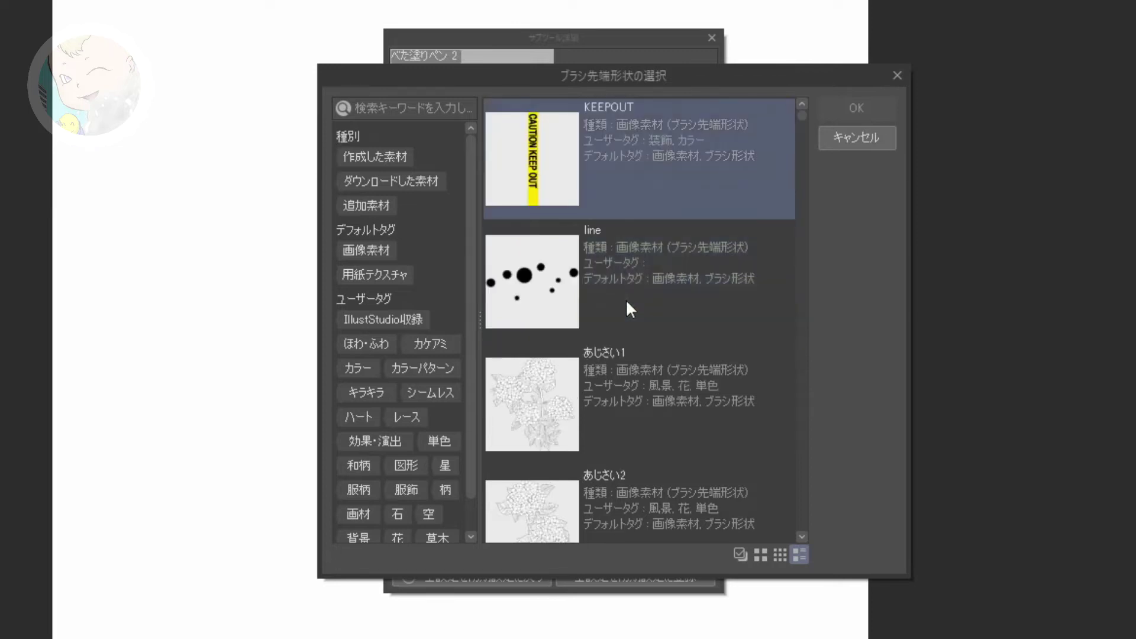
pyautogui.scroll(-6, 588, 333)
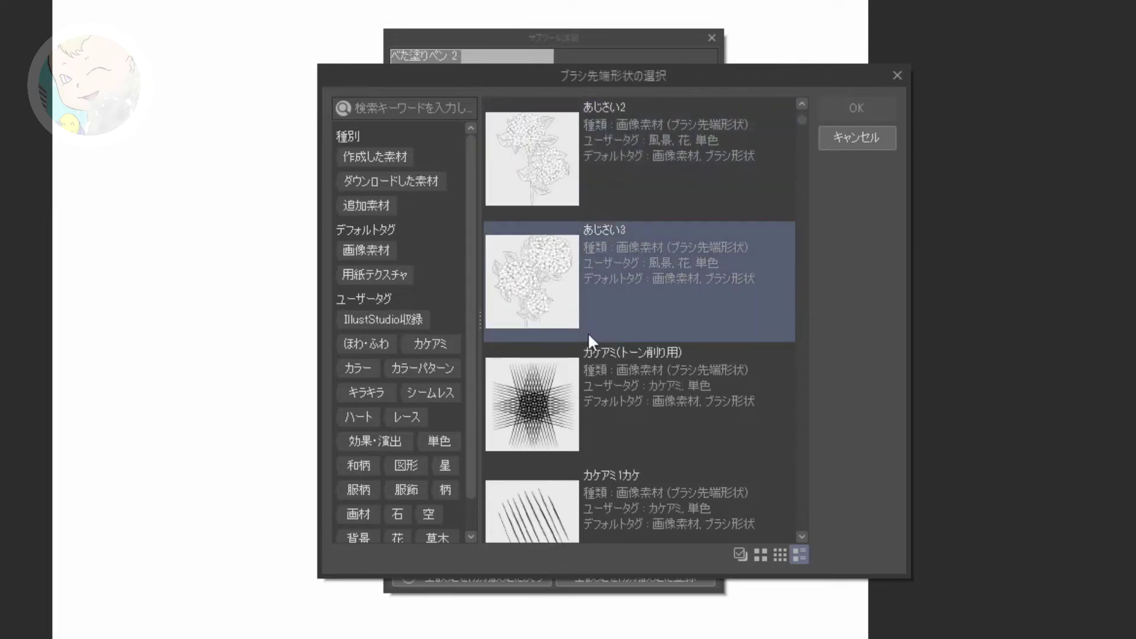
pyautogui.scroll(-6, 568, 338)
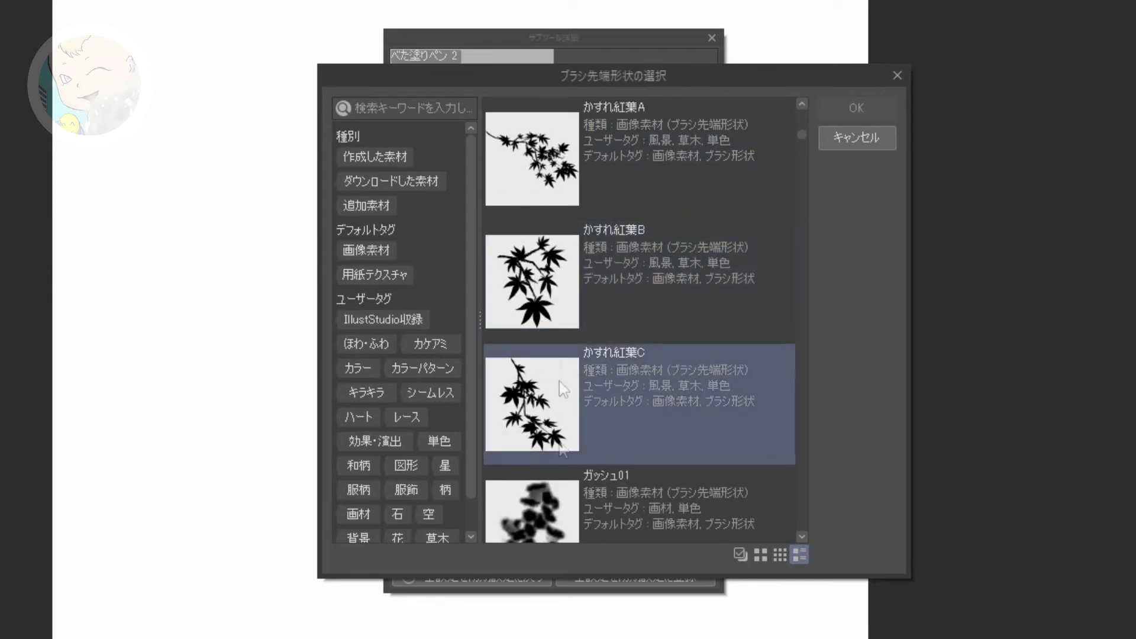
pyautogui.scroll(-2, 564, 381)
pyautogui.scroll(3, 564, 380)
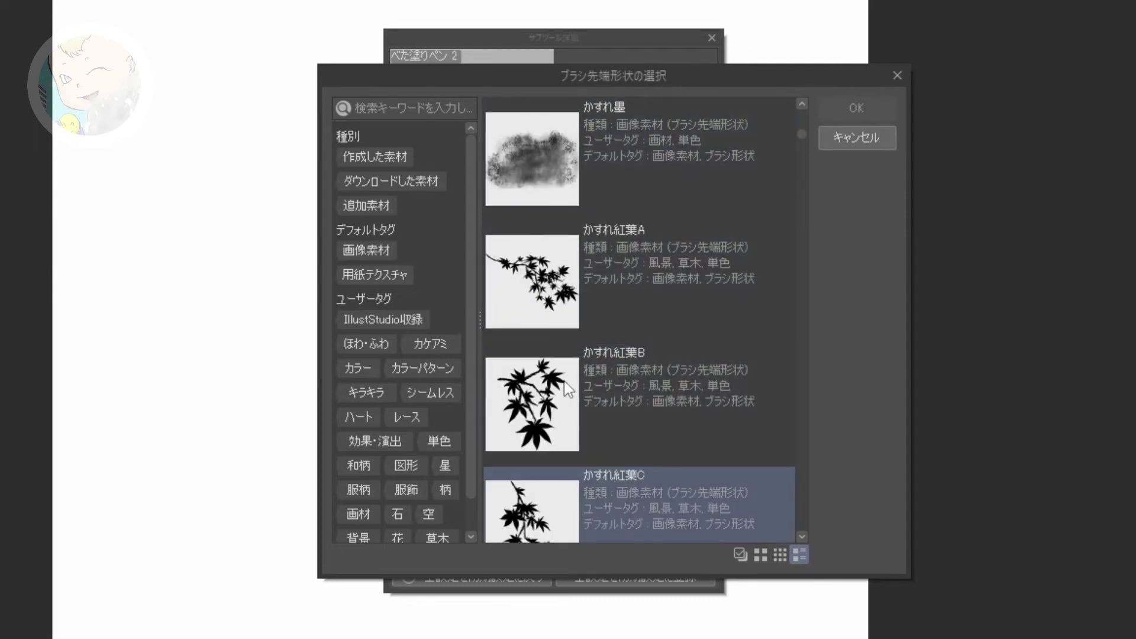
pyautogui.scroll(-2, 563, 381)
pyautogui.scroll(2, 565, 343)
pyautogui.scroll(1, 568, 343)
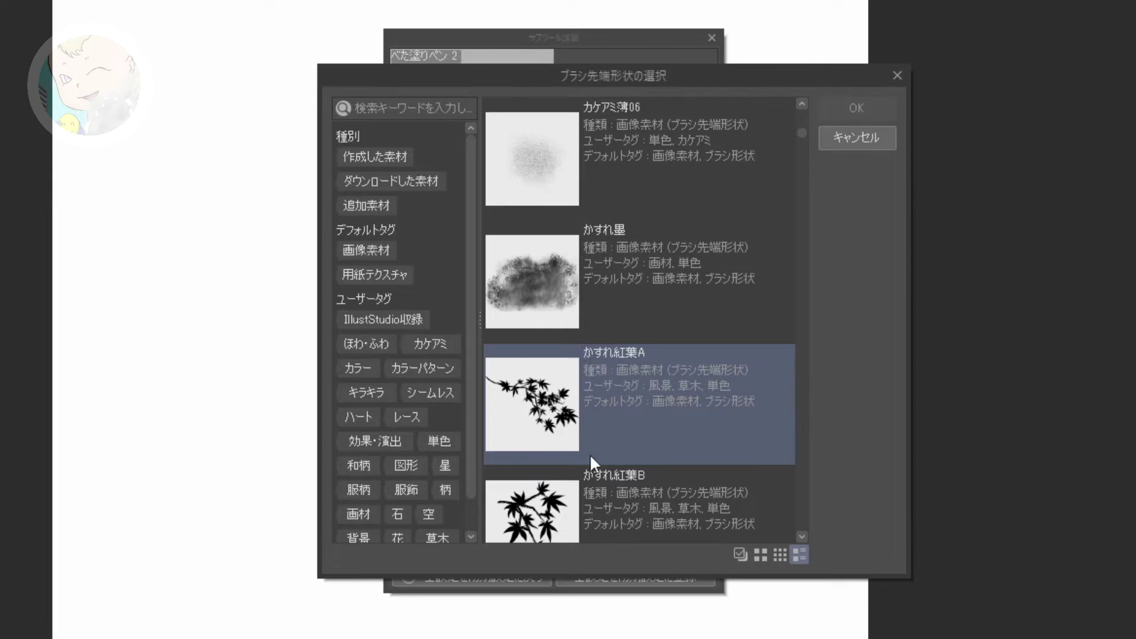
pyautogui.scroll(1, 589, 453)
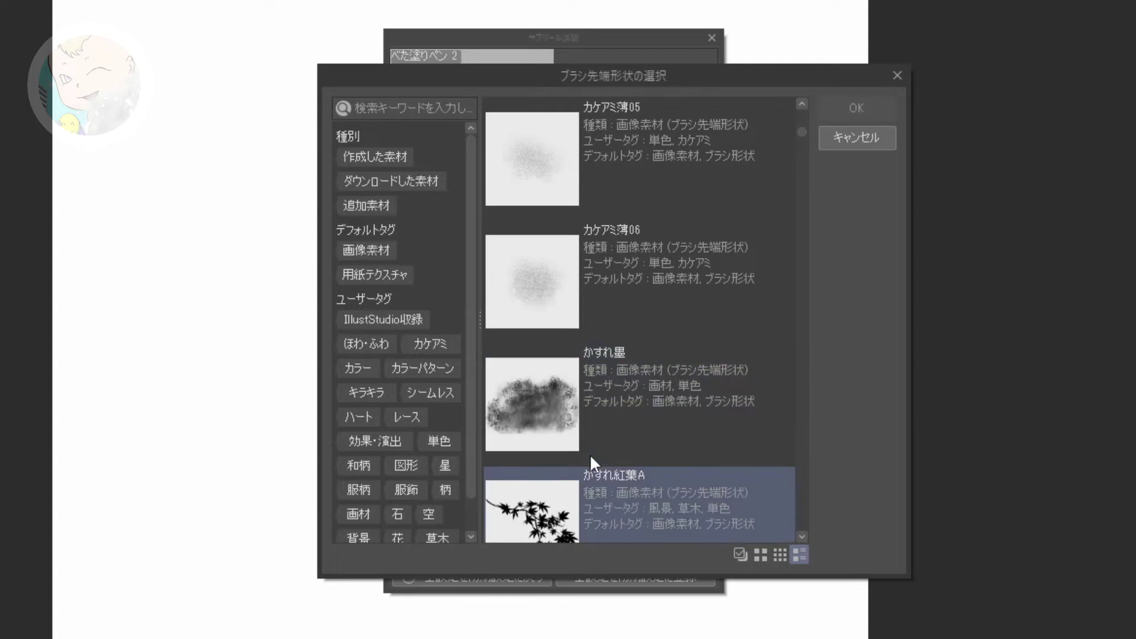
pyautogui.scroll(6, 589, 453)
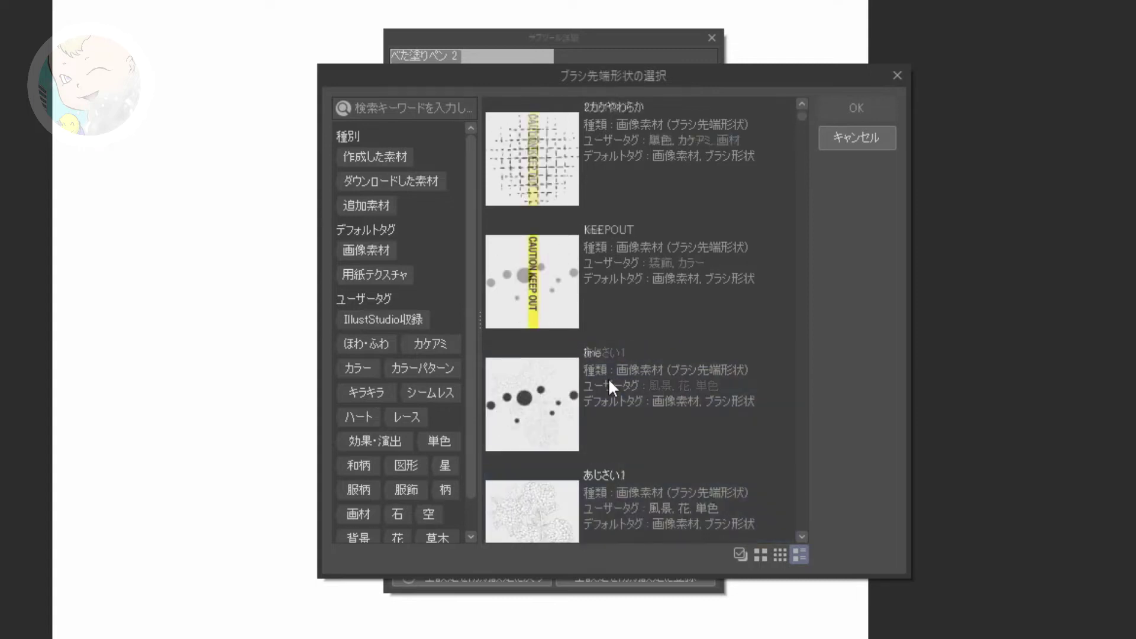
pyautogui.scroll(1, 645, 172)
pyautogui.scroll(-9, 647, 180)
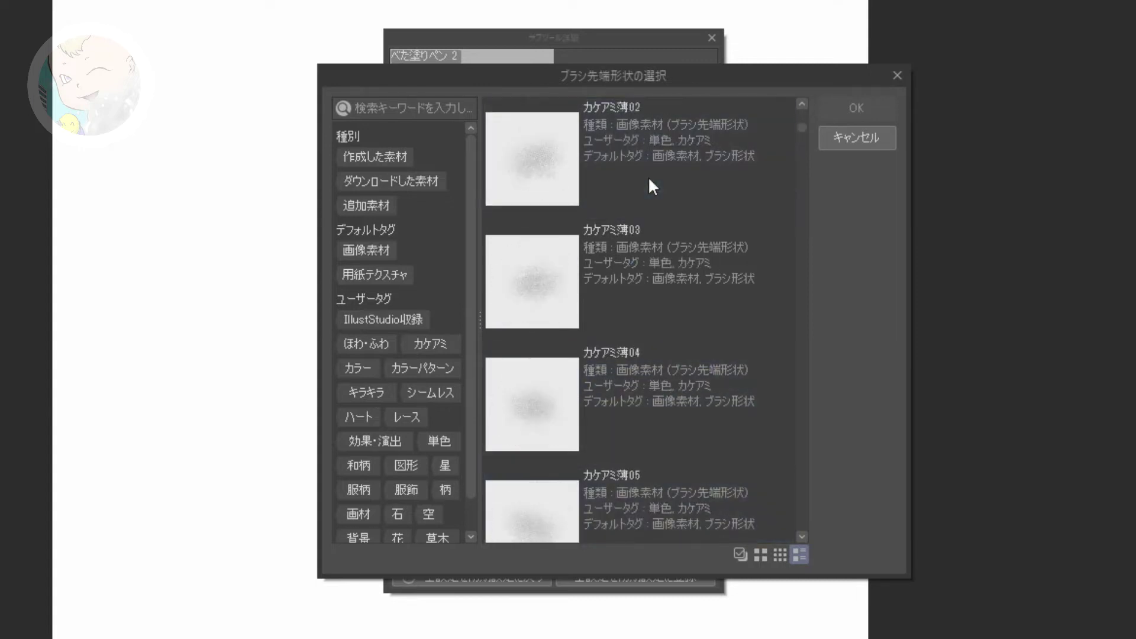
pyautogui.scroll(-4, 649, 180)
pyautogui.click(648, 178)
pyautogui.scroll(3, 695, 170)
pyautogui.scroll(4, 691, 169)
pyautogui.click(687, 173)
pyautogui.scroll(4, 685, 175)
pyautogui.scroll(-9, 680, 177)
pyautogui.click(661, 207)
pyautogui.scroll(4, 658, 165)
pyautogui.click(658, 166)
pyautogui.scroll(4, 649, 158)
pyautogui.click(650, 159)
pyautogui.scroll(1, 652, 162)
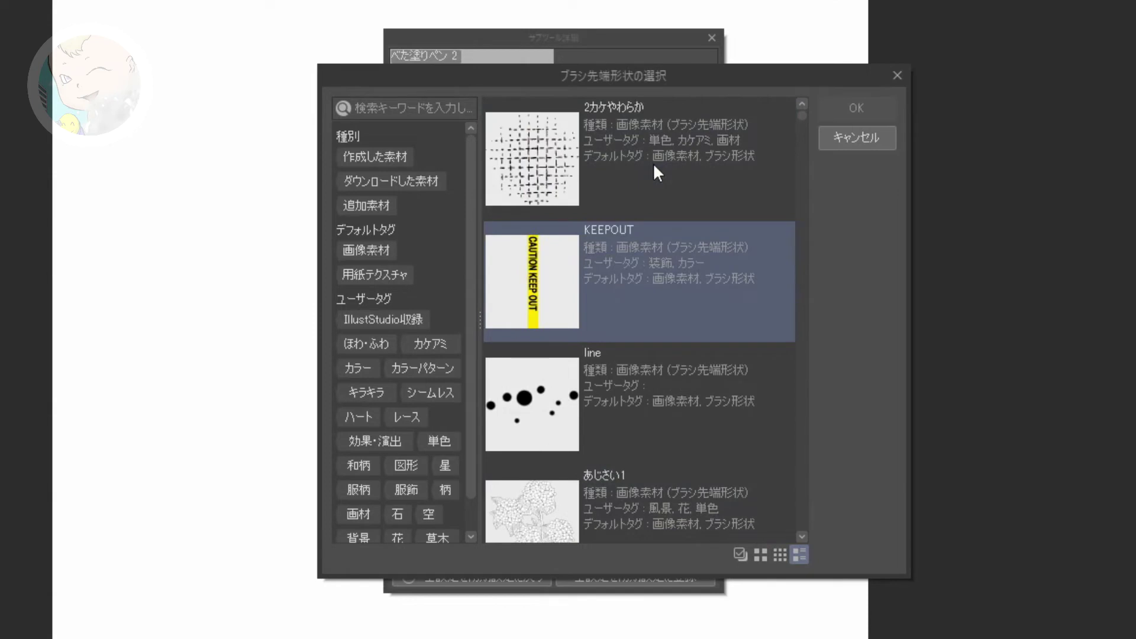
pyautogui.scroll(-4, 652, 162)
pyautogui.click(652, 165)
pyautogui.scroll(-10, 652, 231)
pyautogui.scroll(-4, 652, 231)
pyautogui.click(598, 489)
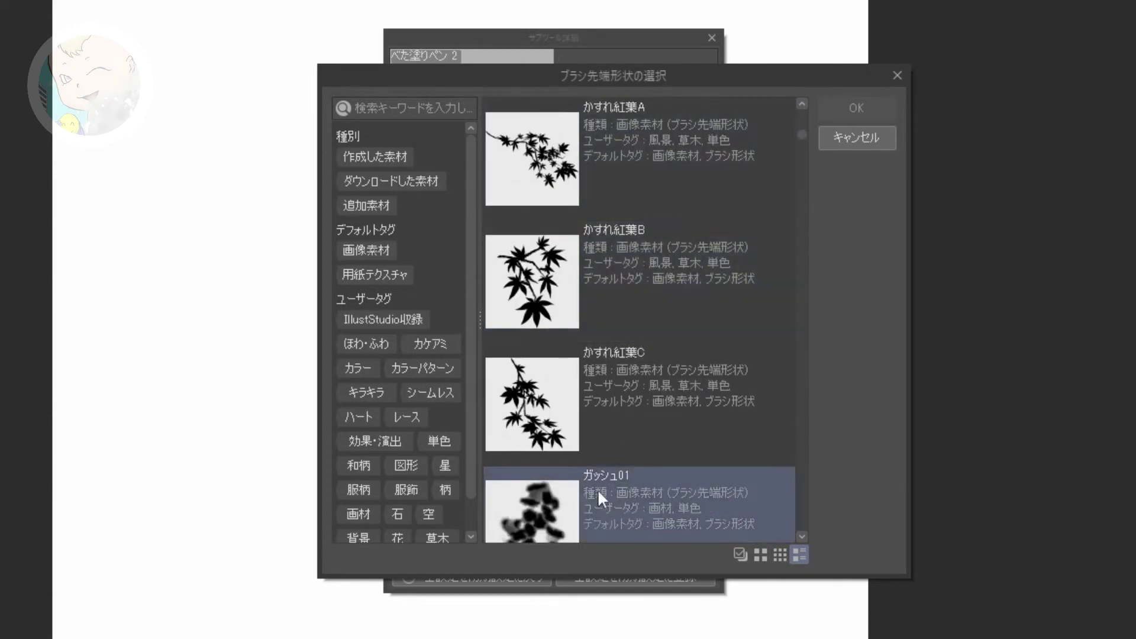
pyautogui.click(665, 389)
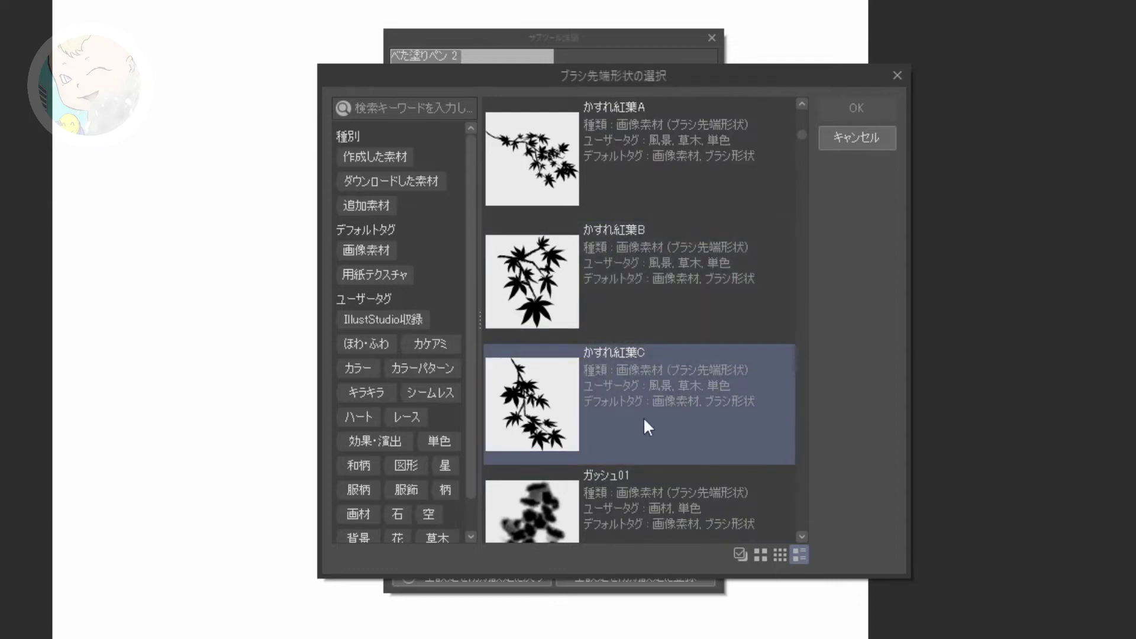
pyautogui.scroll(-2, 643, 417)
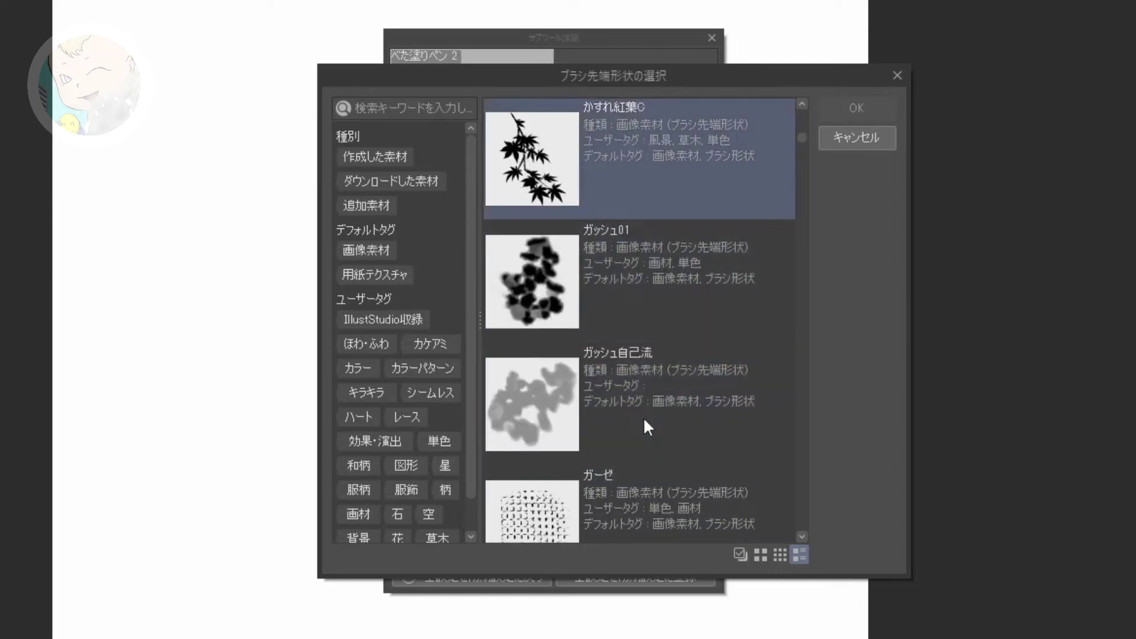
pyautogui.scroll(-8, 643, 416)
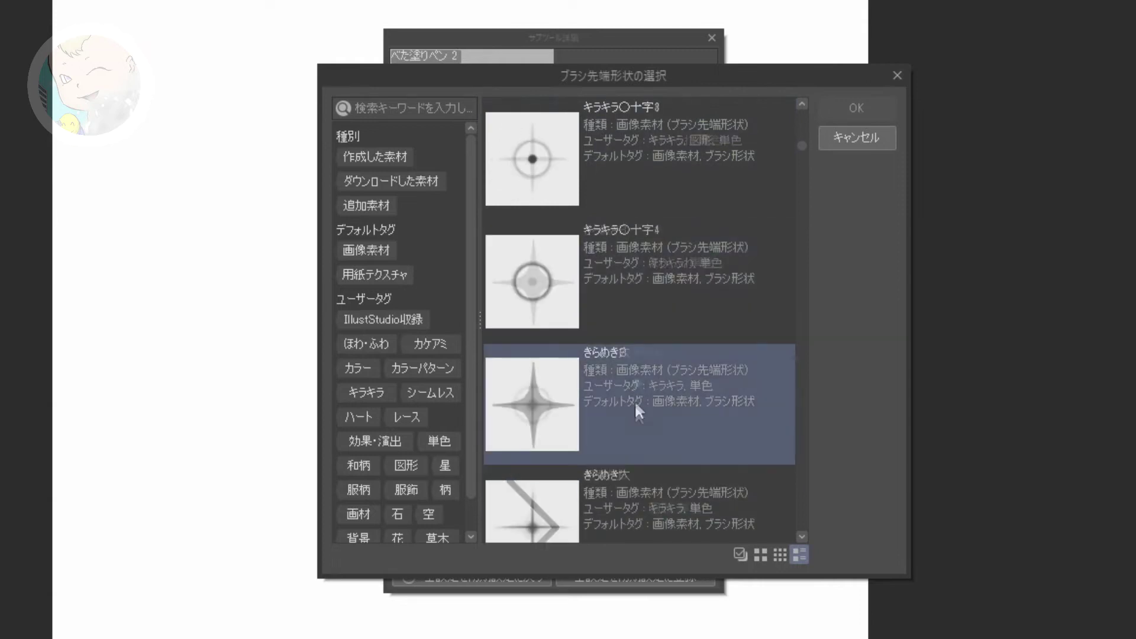
pyautogui.scroll(2, 634, 400)
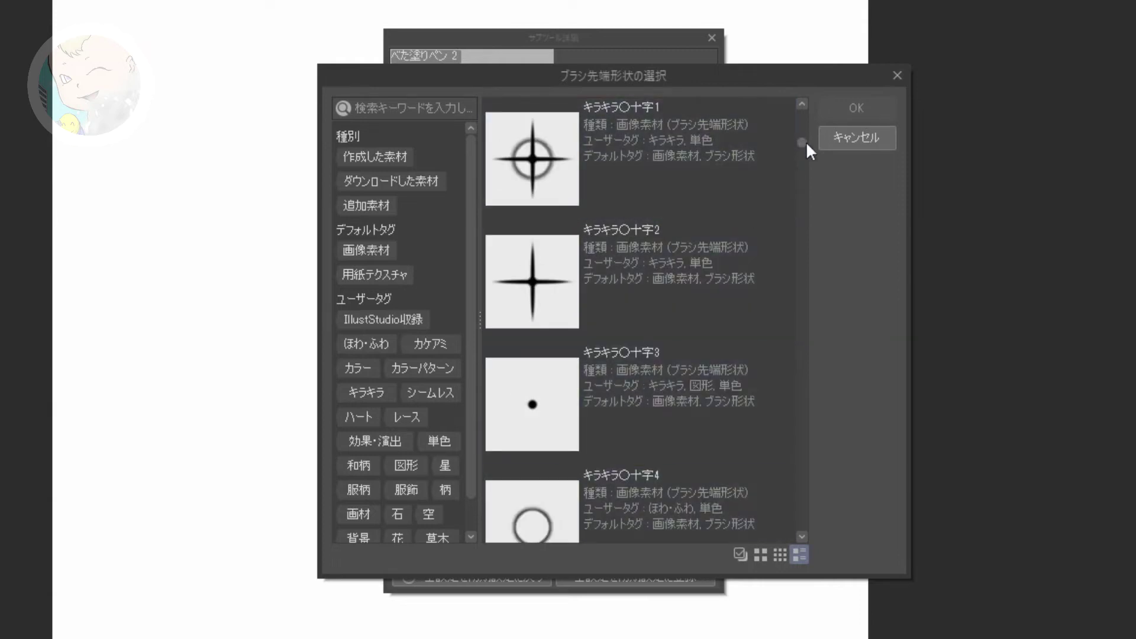
# Step: Examine the brush tip materials much further down the list, including the brush, braid, feather, coloured pencil and tree shapes
pyautogui.moveTo(801, 142)
pyautogui.mouseDown()
pyautogui.moveTo(819, 305)
pyautogui.moveTo(816, 317)
pyautogui.moveTo(772, 286)
pyautogui.moveTo(787, 411)
pyautogui.mouseUp()
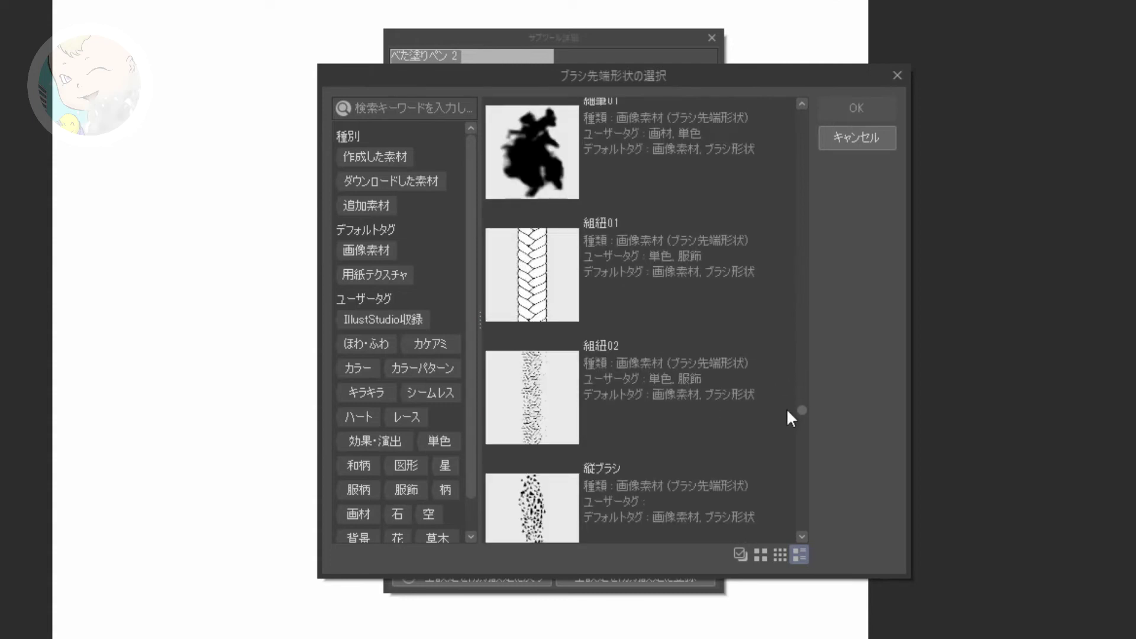
pyautogui.click(727, 401)
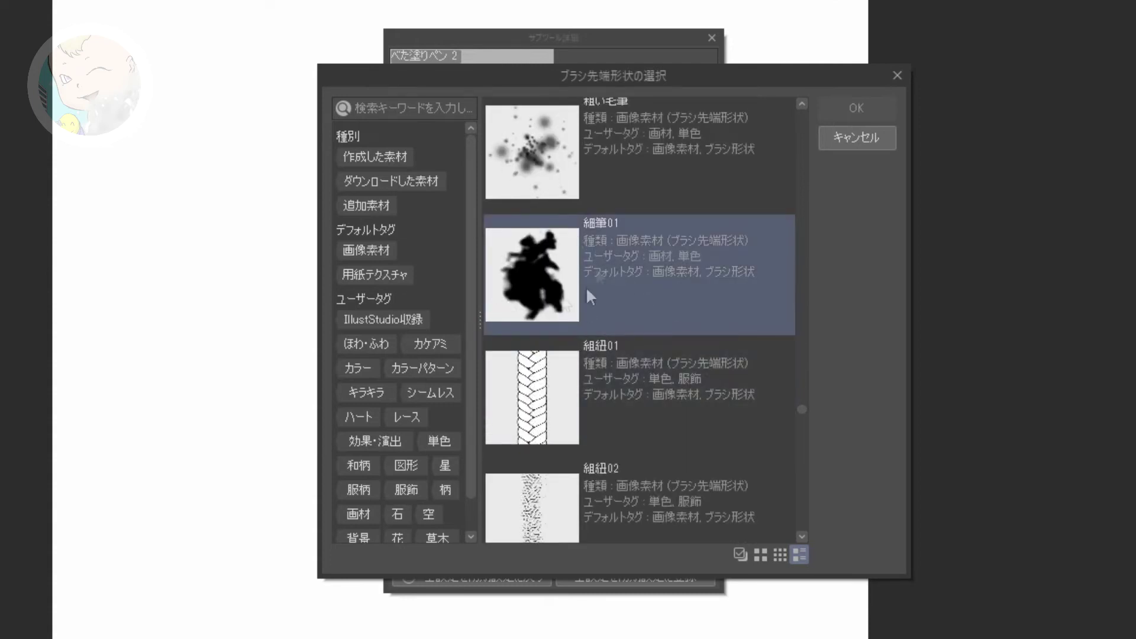
pyautogui.scroll(2, 646, 265)
pyautogui.scroll(-7, 646, 272)
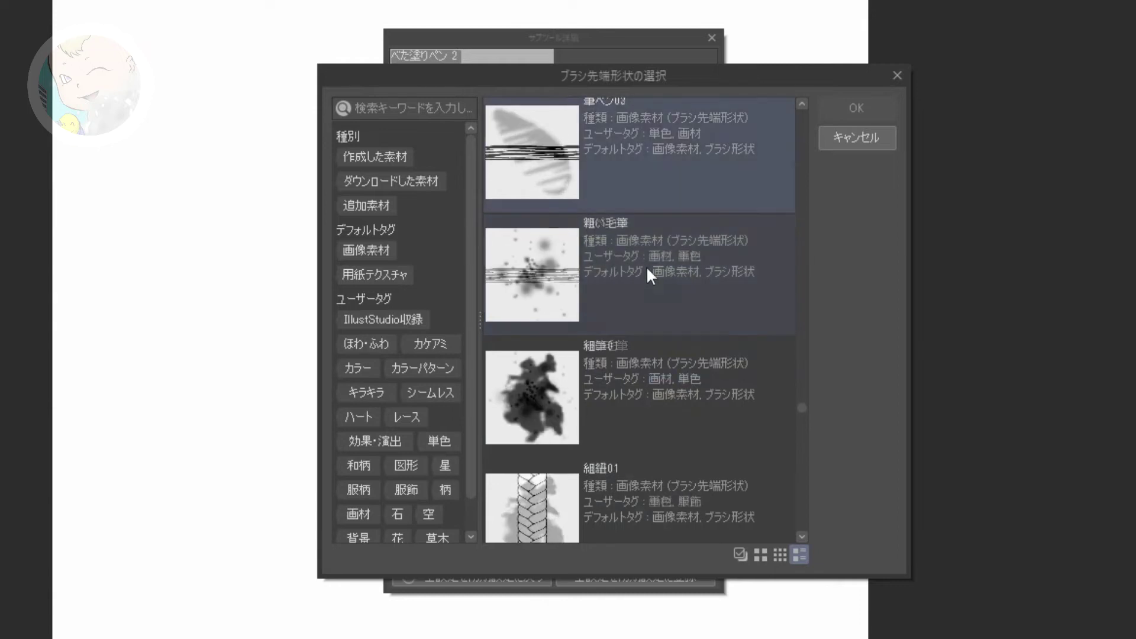
pyautogui.scroll(-4, 654, 300)
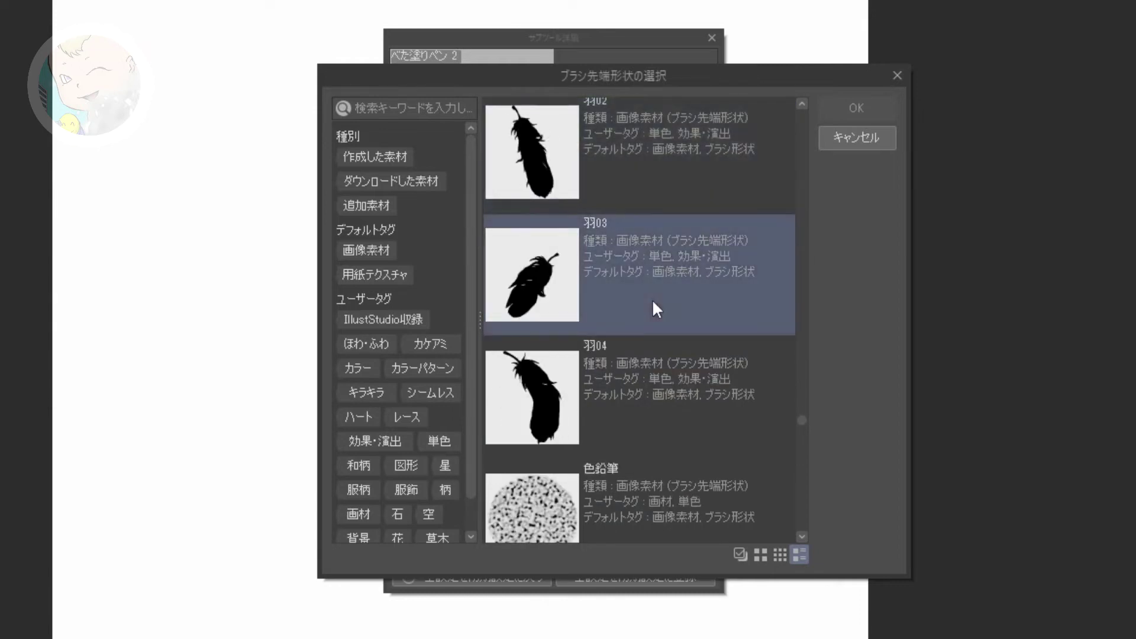
pyautogui.scroll(-3, 653, 301)
pyautogui.scroll(2, 653, 301)
pyautogui.scroll(-2, 654, 304)
pyautogui.scroll(2, 654, 304)
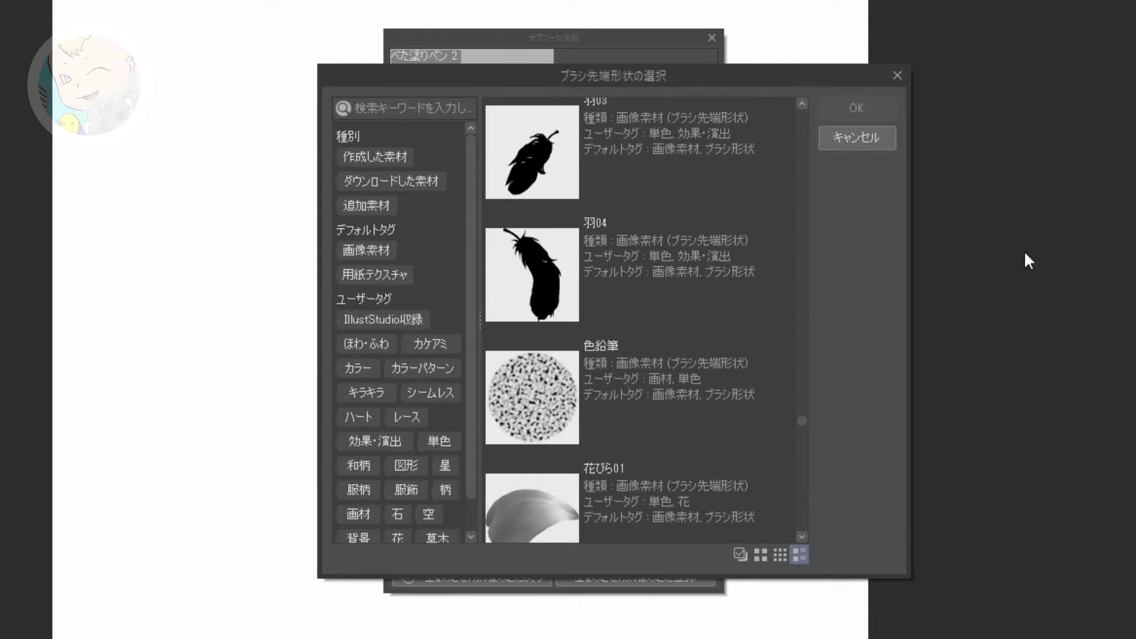
pyautogui.scroll(-2, 643, 392)
pyautogui.scroll(1, 643, 392)
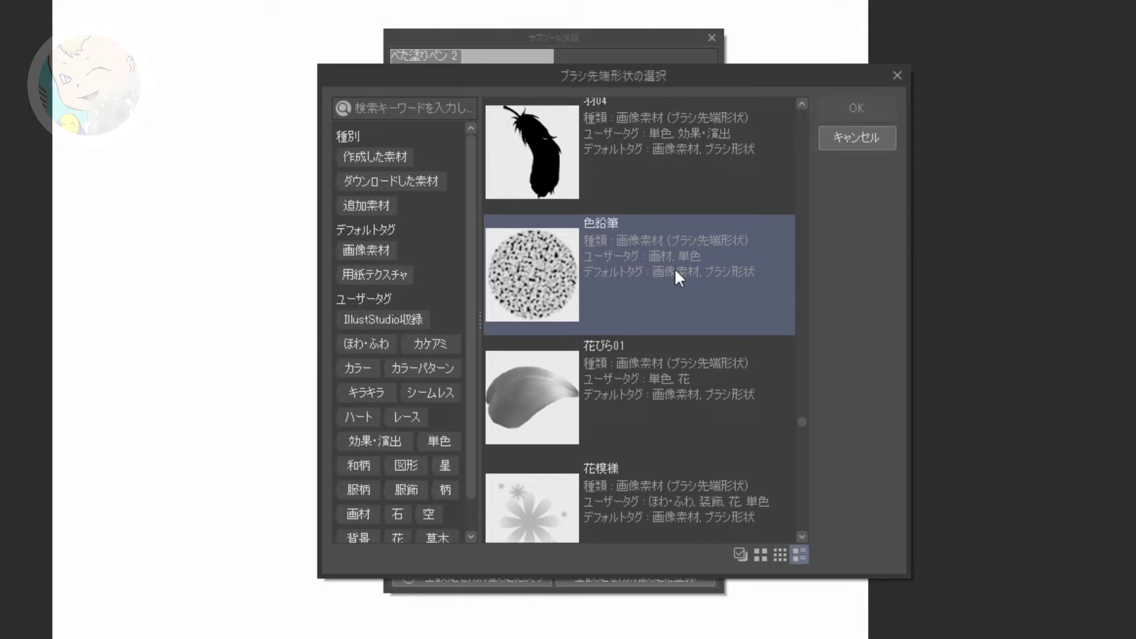
pyautogui.scroll(15, 651, 264)
pyautogui.scroll(15, 633, 251)
pyautogui.scroll(5, 633, 256)
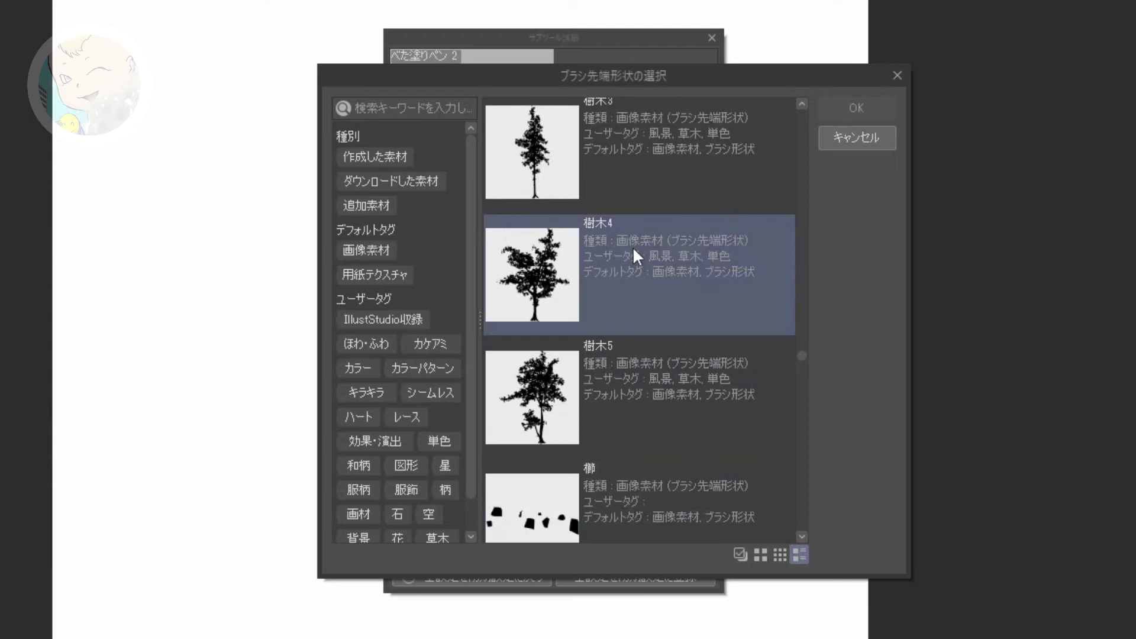
pyautogui.scroll(1, 633, 246)
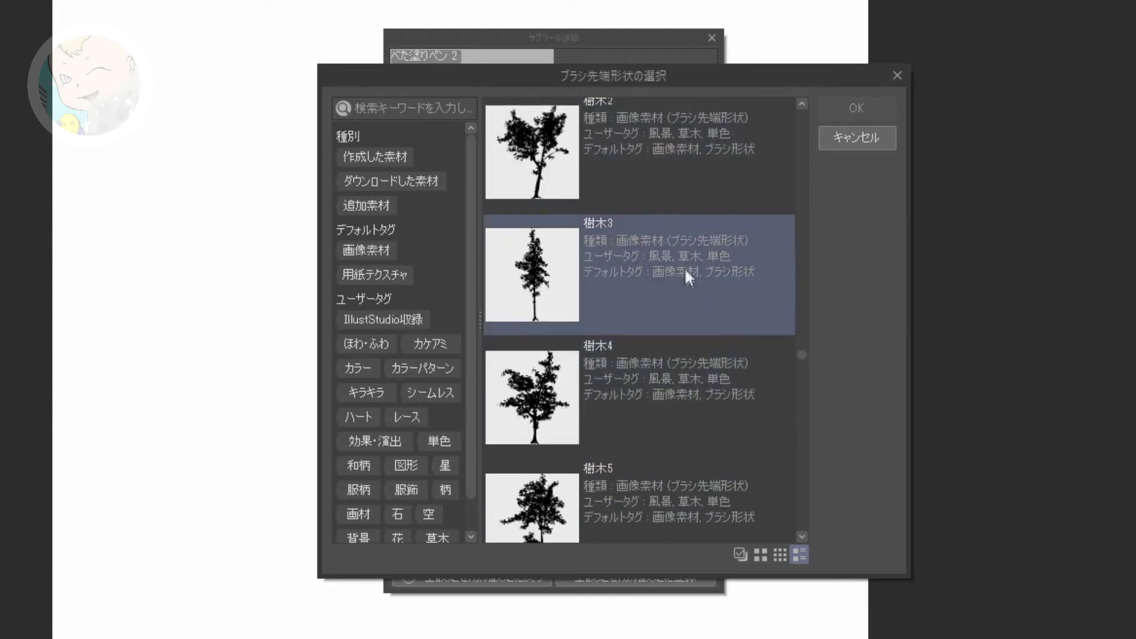
pyautogui.scroll(1, 686, 243)
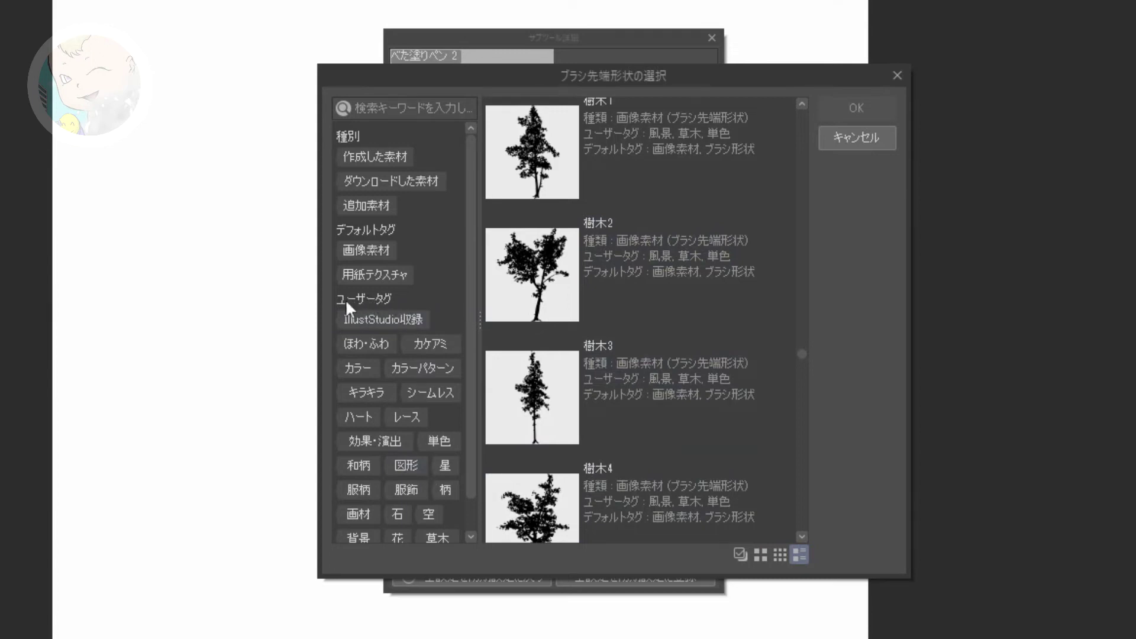
# Step: Filter the brush tip materials by the 画材 tag and look through the first ones, from 2カケやわらか to the スプラッシュ水彩 shapes
pyautogui.scroll(-1, 374, 303)
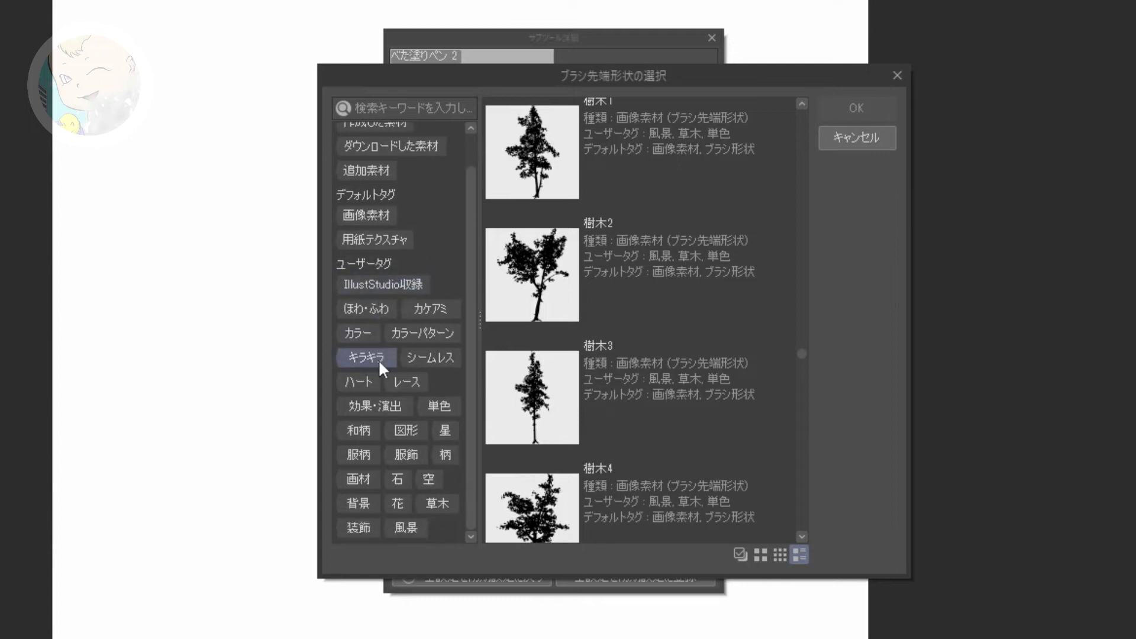
pyautogui.click(364, 480)
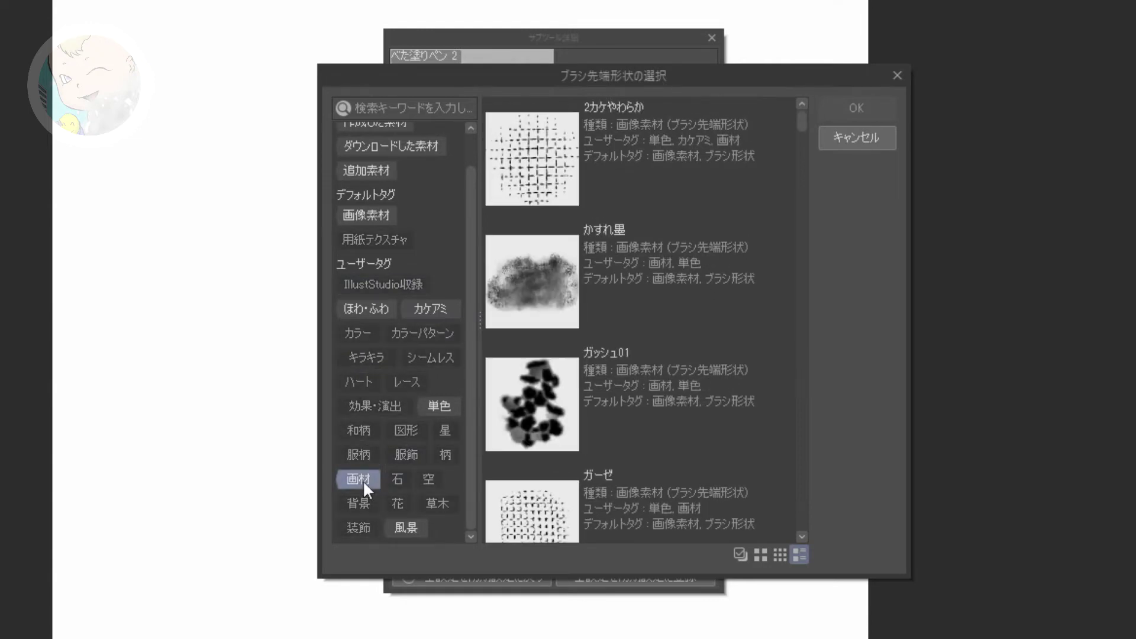
pyautogui.scroll(-2, 716, 243)
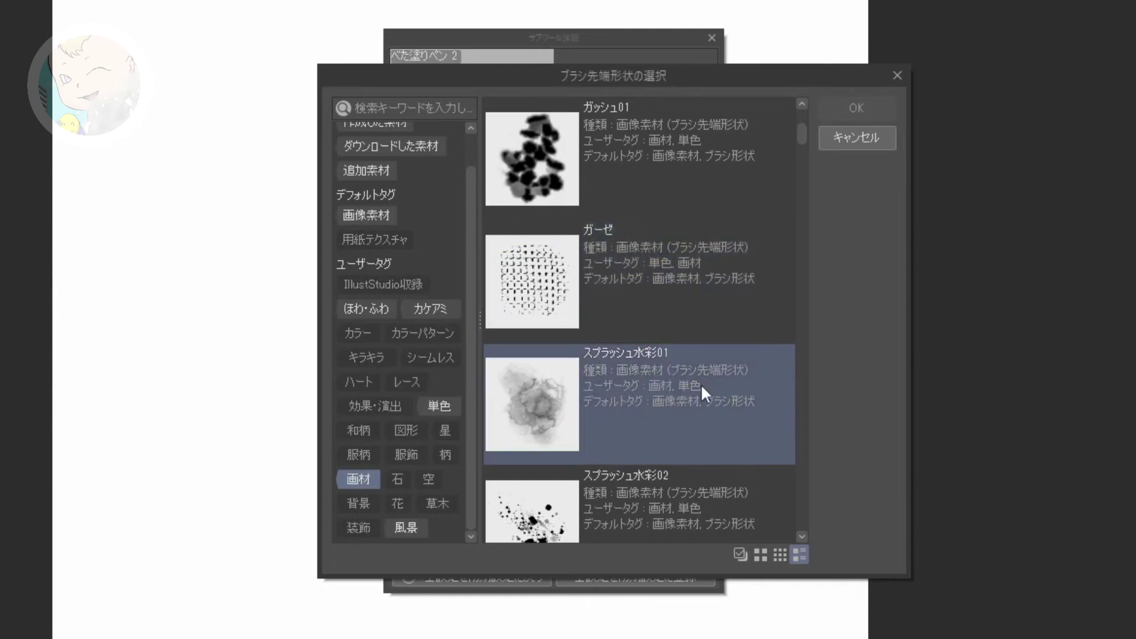
pyautogui.scroll(-5, 676, 390)
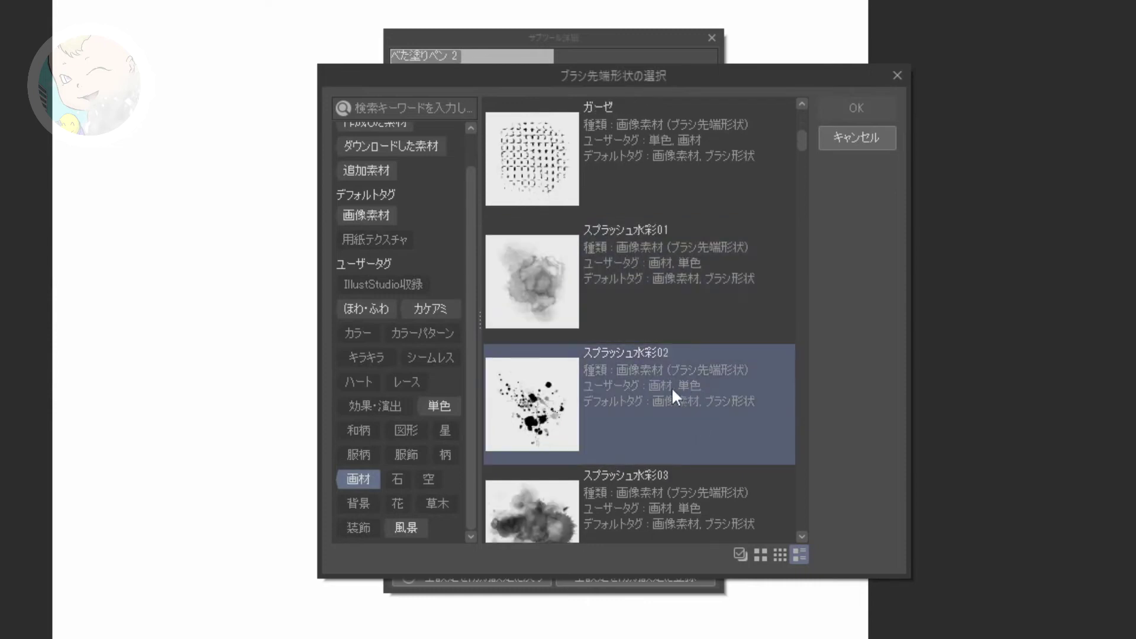
pyautogui.scroll(-2, 670, 385)
pyautogui.scroll(4, 669, 386)
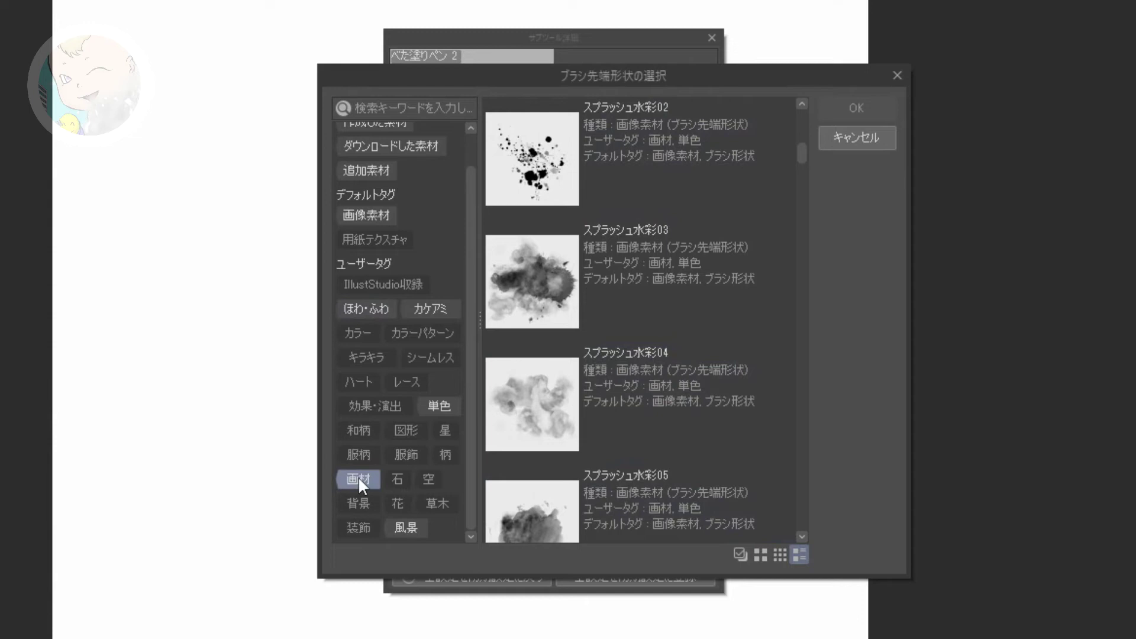
pyautogui.scroll(5, 607, 425)
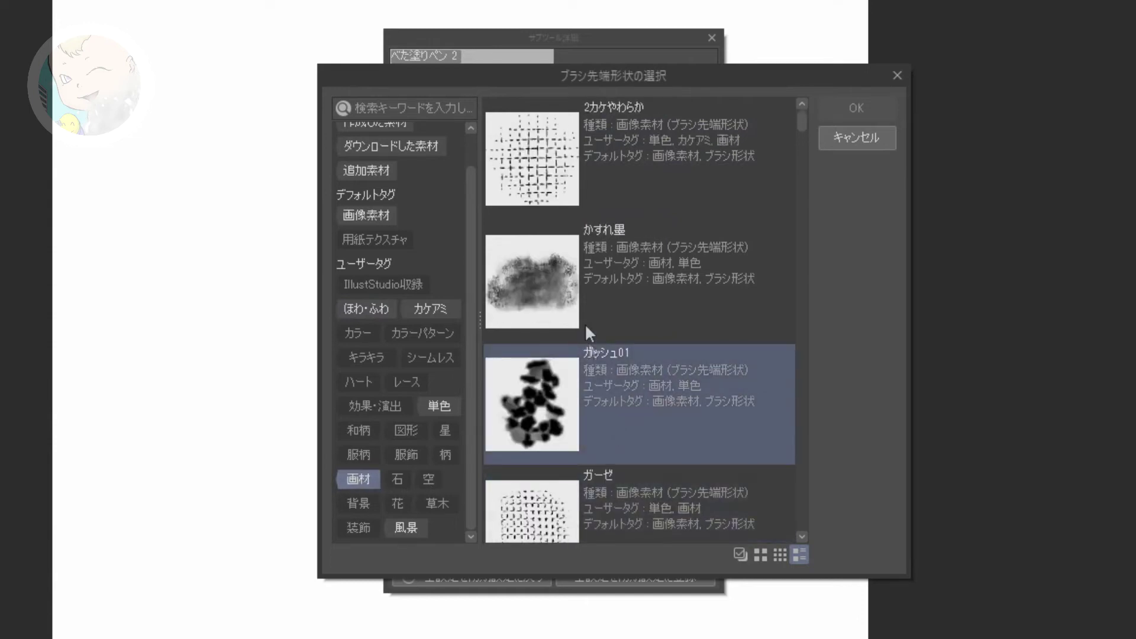
pyautogui.scroll(-3, 585, 325)
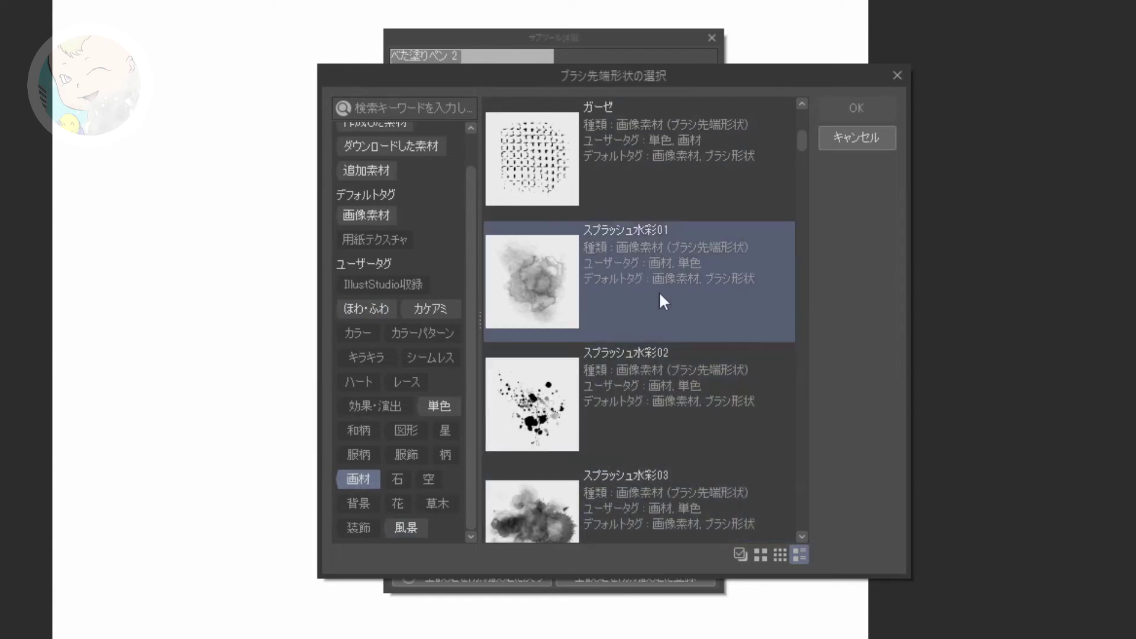
# Step: Remove the 画材 tag filter and browse the full brush tip list, past the あじさい shapes to the スプラッシュ水彩 and チョーク ones
pyautogui.click(357, 478)
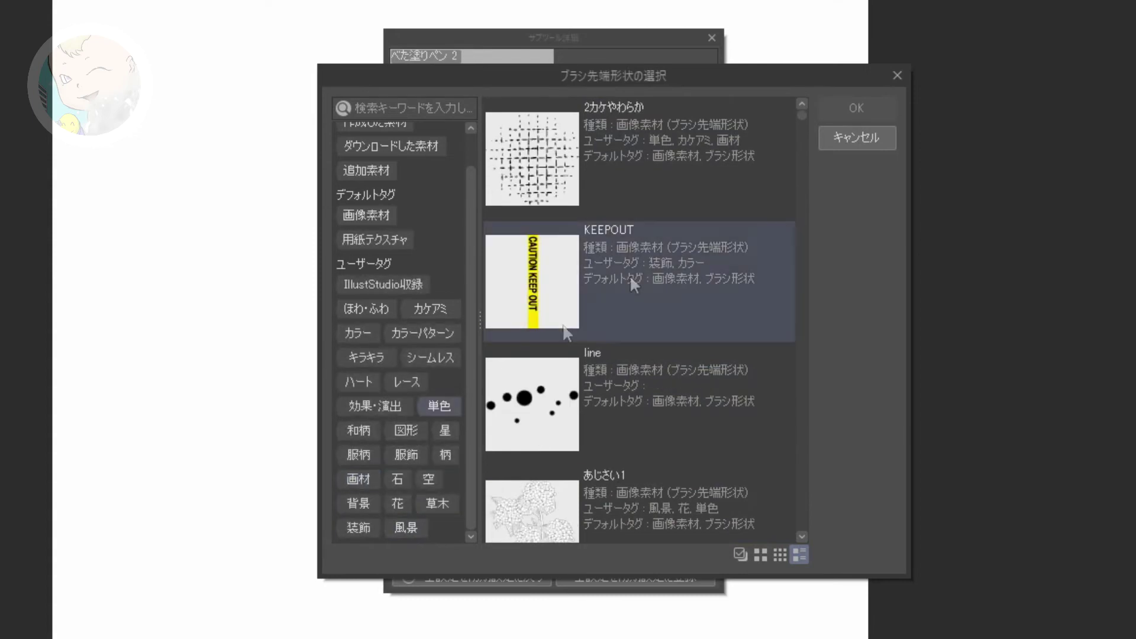
pyautogui.scroll(-2, 647, 280)
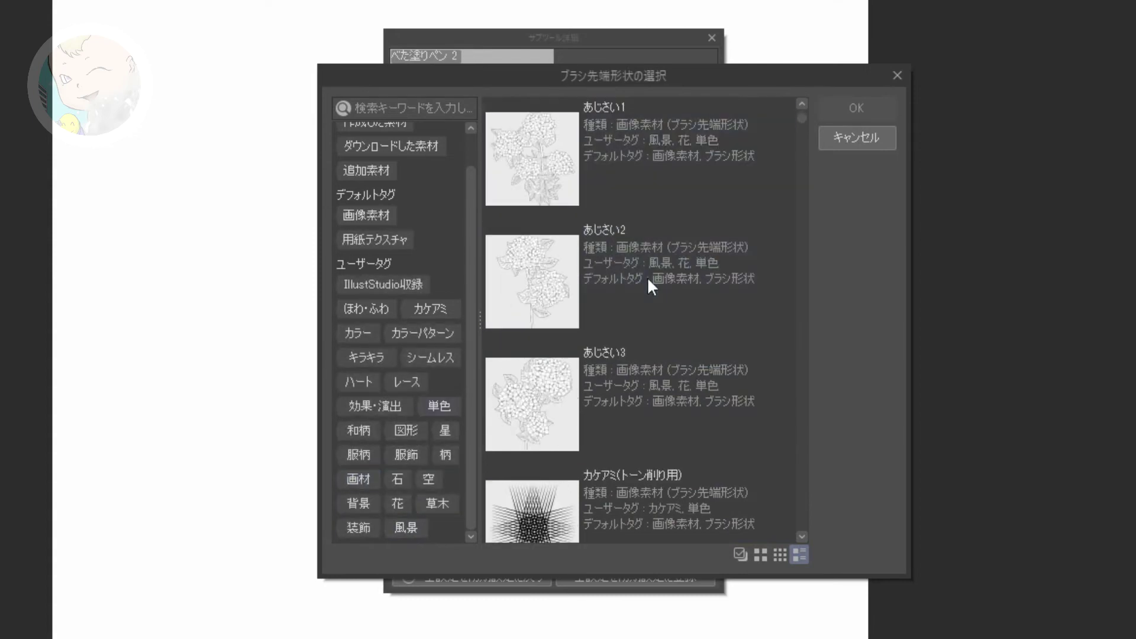
pyautogui.scroll(-8, 648, 276)
pyautogui.scroll(-15, 647, 278)
pyautogui.scroll(-15, 691, 381)
pyautogui.scroll(-5, 679, 372)
pyautogui.scroll(8, 679, 373)
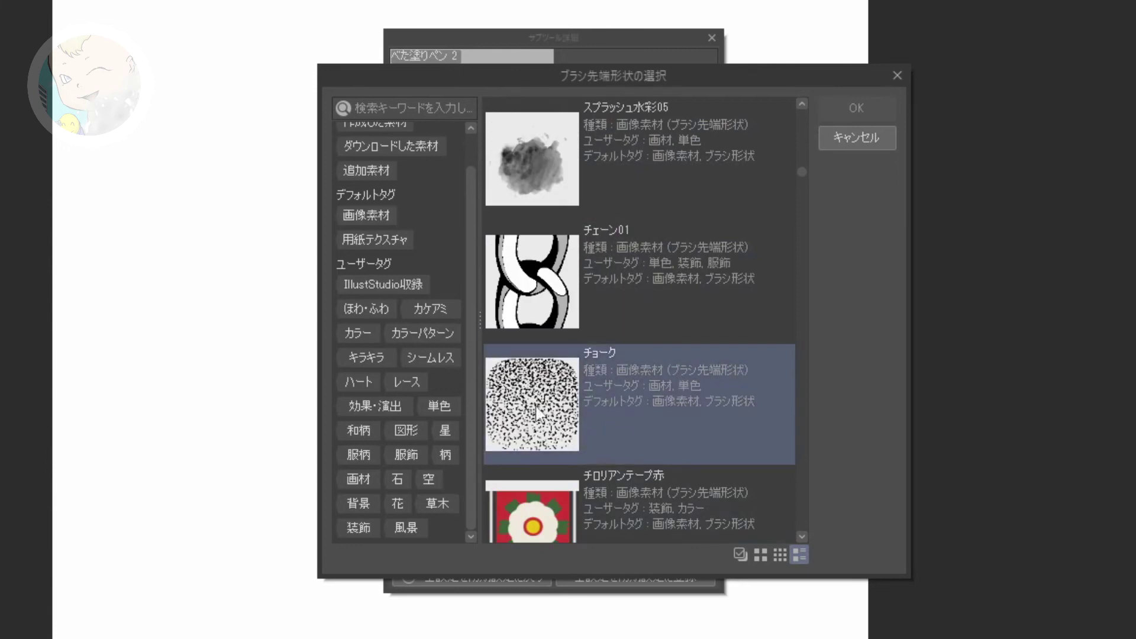
pyautogui.scroll(-4, 538, 413)
pyautogui.scroll(6, 533, 415)
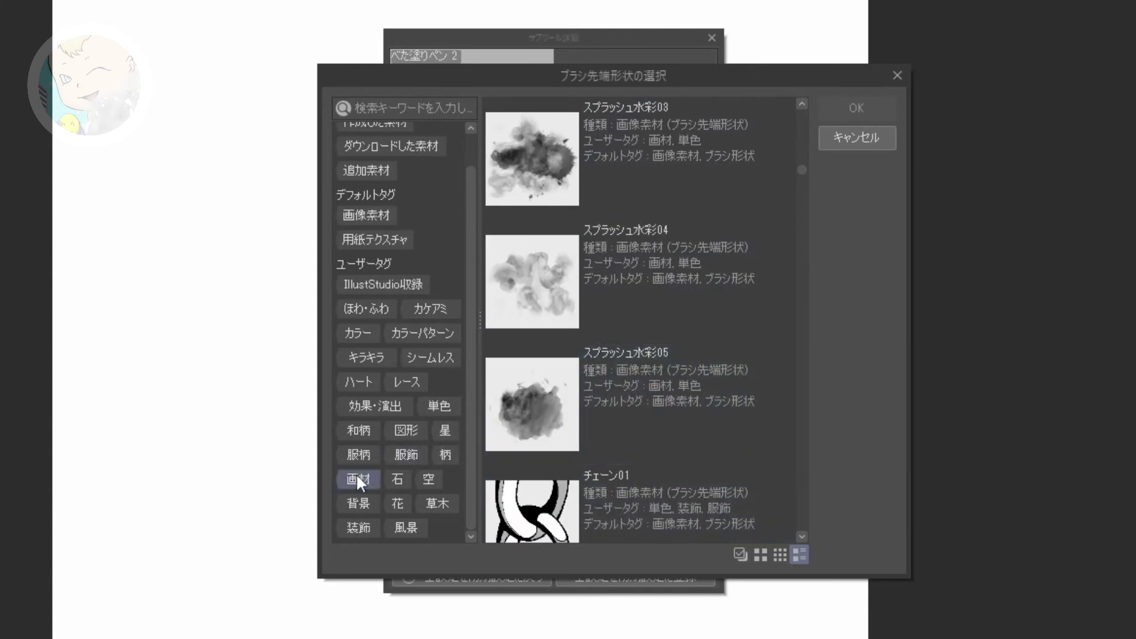
# Step: Filter the materials by the 画材 tag again and apply 木炭01 as the brush tip shape of べた塗りペン 2
pyautogui.click(357, 479)
pyautogui.scroll(-6, 608, 360)
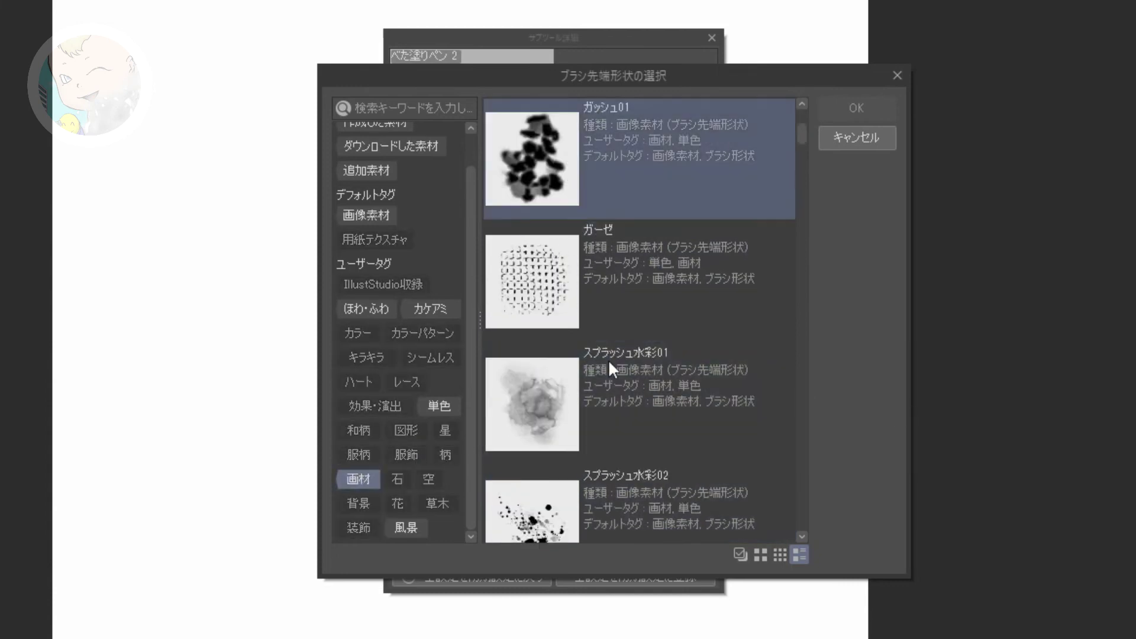
pyautogui.scroll(-8, 622, 364)
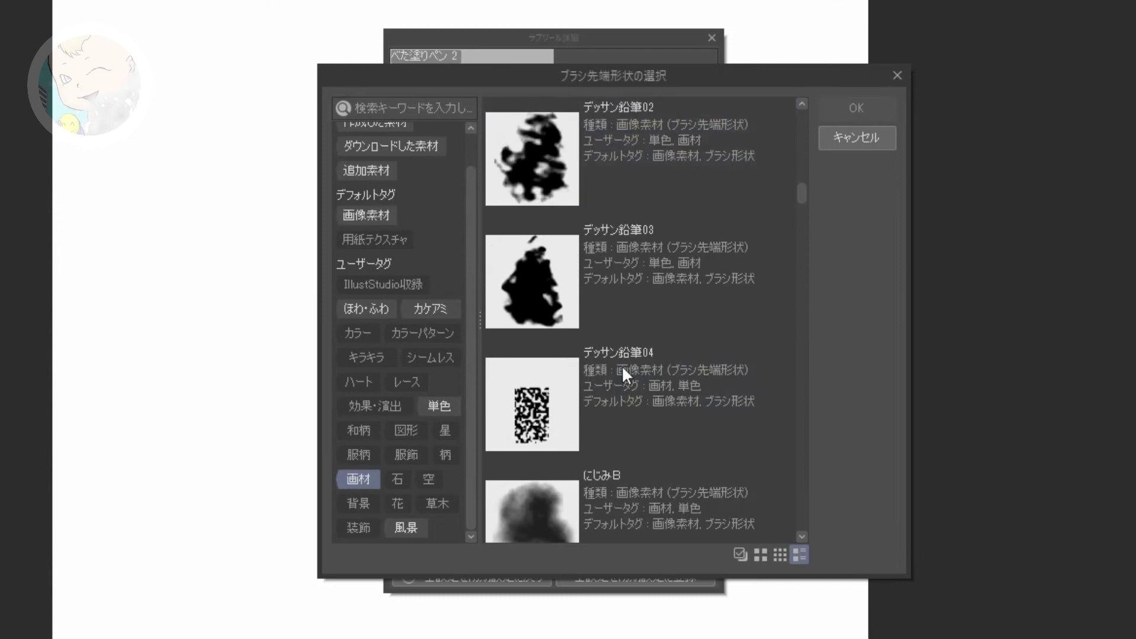
pyautogui.scroll(-8, 622, 364)
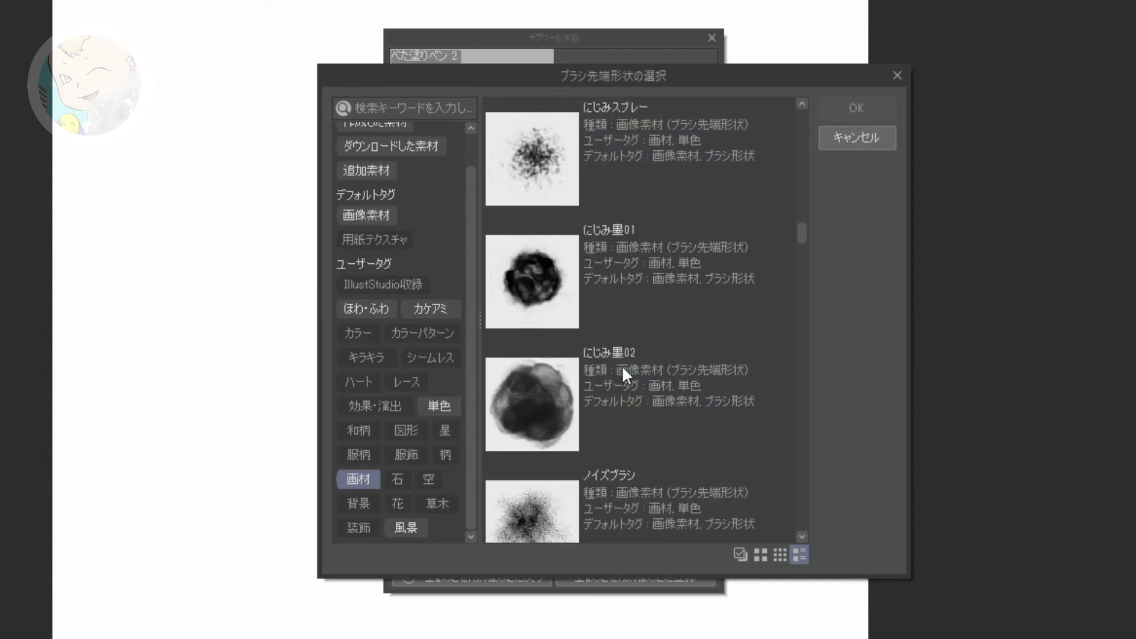
pyautogui.scroll(-4, 622, 365)
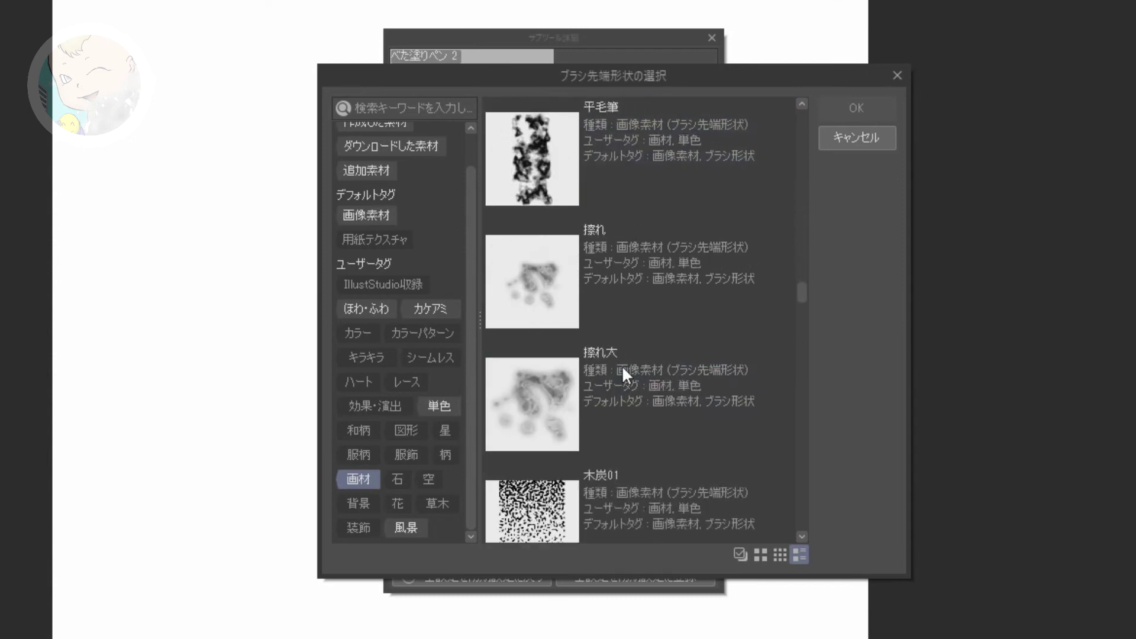
pyautogui.click(617, 360)
pyautogui.click(520, 305)
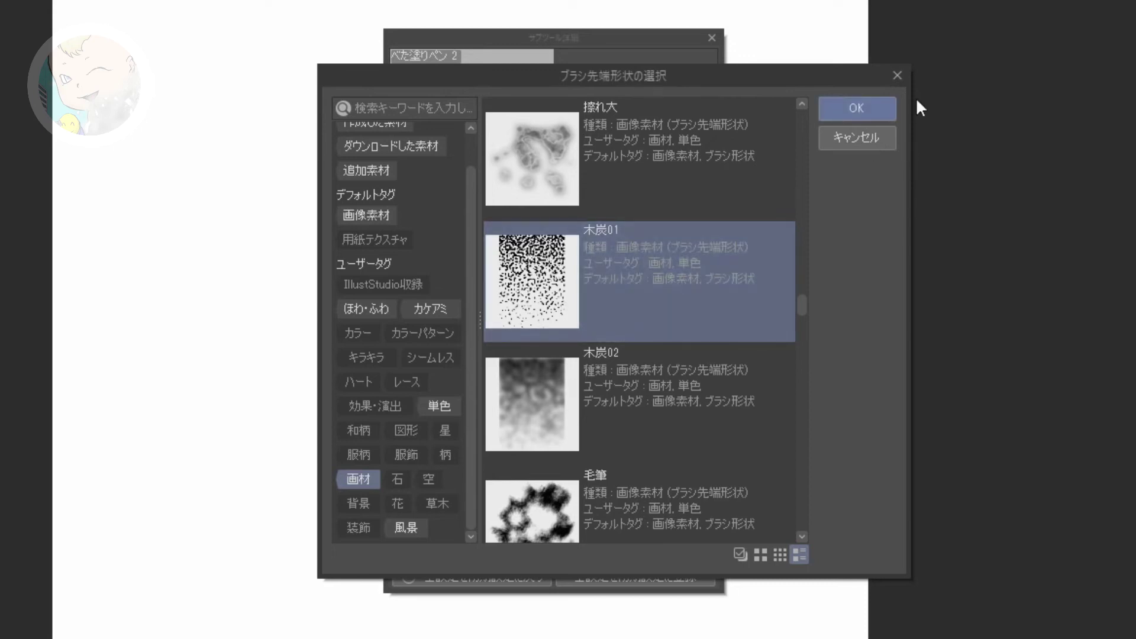
pyautogui.click(856, 108)
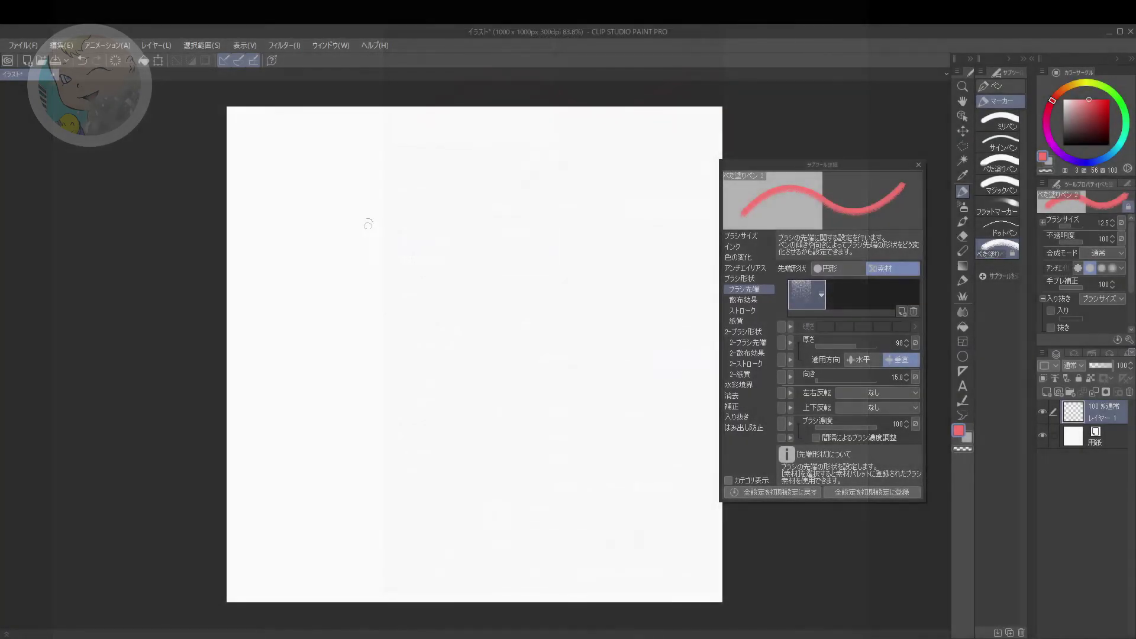
# Step: Fill the middle of the canvas with broad overlapping test strokes using the charcoal tip at brush size 100
pyautogui.moveTo(368, 223)
pyautogui.mouseDown()
pyautogui.moveTo(410, 274)
pyautogui.moveTo(436, 269)
pyautogui.moveTo(432, 233)
pyautogui.moveTo(443, 317)
pyautogui.moveTo(494, 254)
pyautogui.moveTo(520, 261)
pyautogui.moveTo(526, 343)
pyautogui.mouseUp()
pyautogui.moveTo(604, 219); pyautogui.dragTo(595, 355)
pyautogui.moveTo(565, 195); pyautogui.dragTo(532, 450)
pyautogui.moveTo(387, 177); pyautogui.dragTo(379, 426)
pyautogui.moveTo(342, 310)
pyautogui.mouseDown()
pyautogui.moveTo(329, 401)
pyautogui.moveTo(331, 385)
pyautogui.mouseUp()
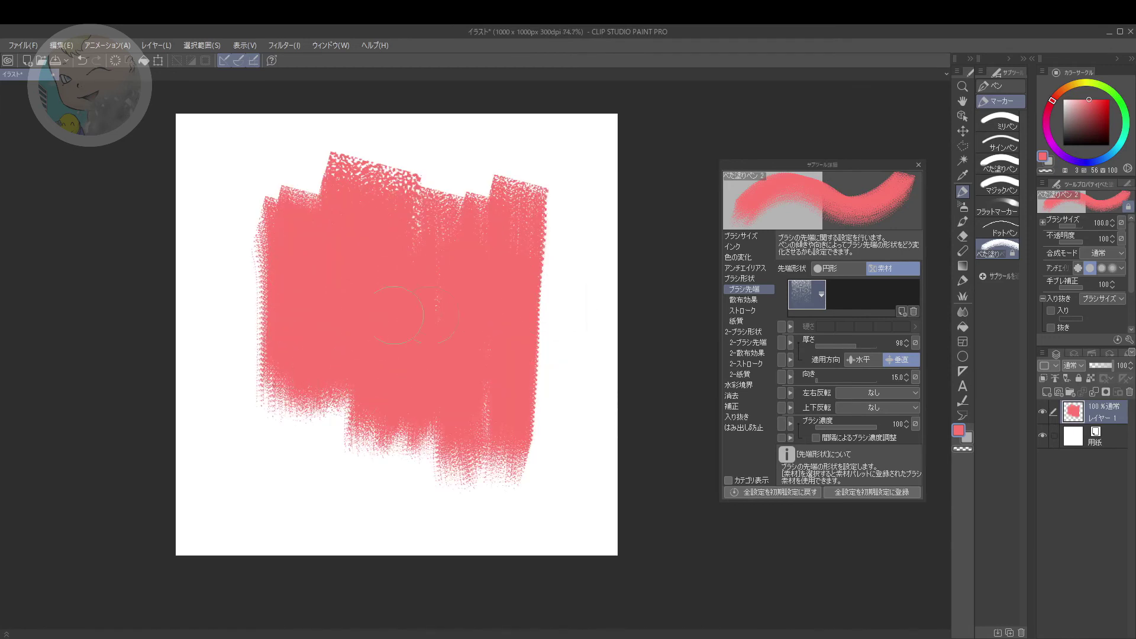
pyautogui.moveTo(416, 238); pyautogui.dragTo(417, 285)
pyautogui.moveTo(523, 391)
pyautogui.mouseDown()
pyautogui.moveTo(526, 261)
pyautogui.moveTo(526, 438)
pyautogui.mouseUp()
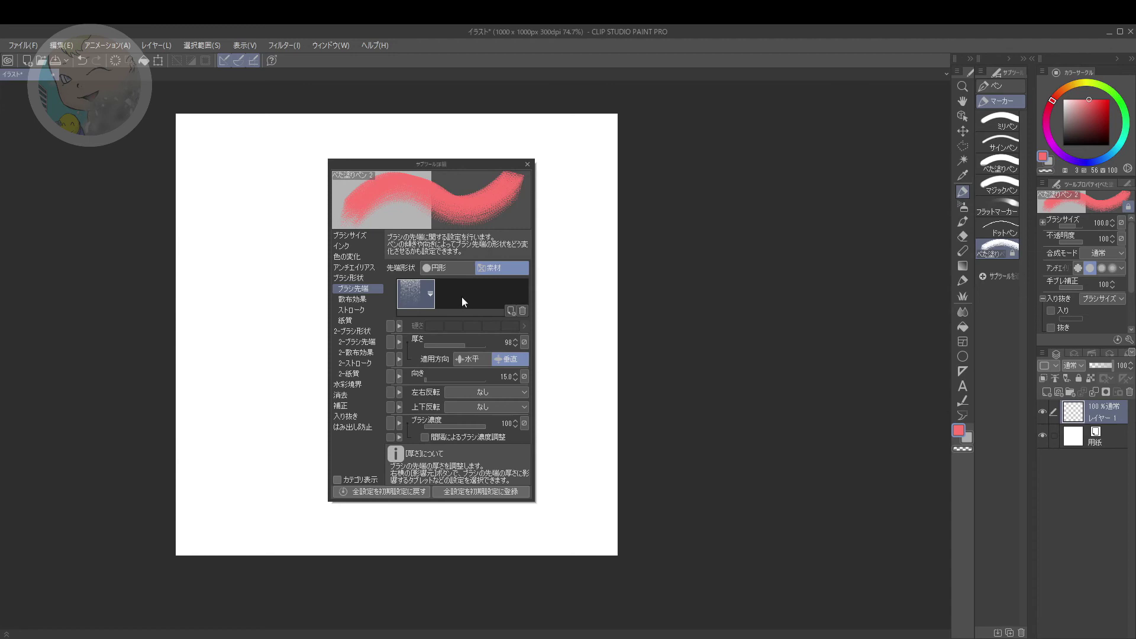
# Step: Add a second, cloud-like material to the brush tip shapes and paint vertical test strokes on the cleared canvas
pyautogui.click(451, 293)
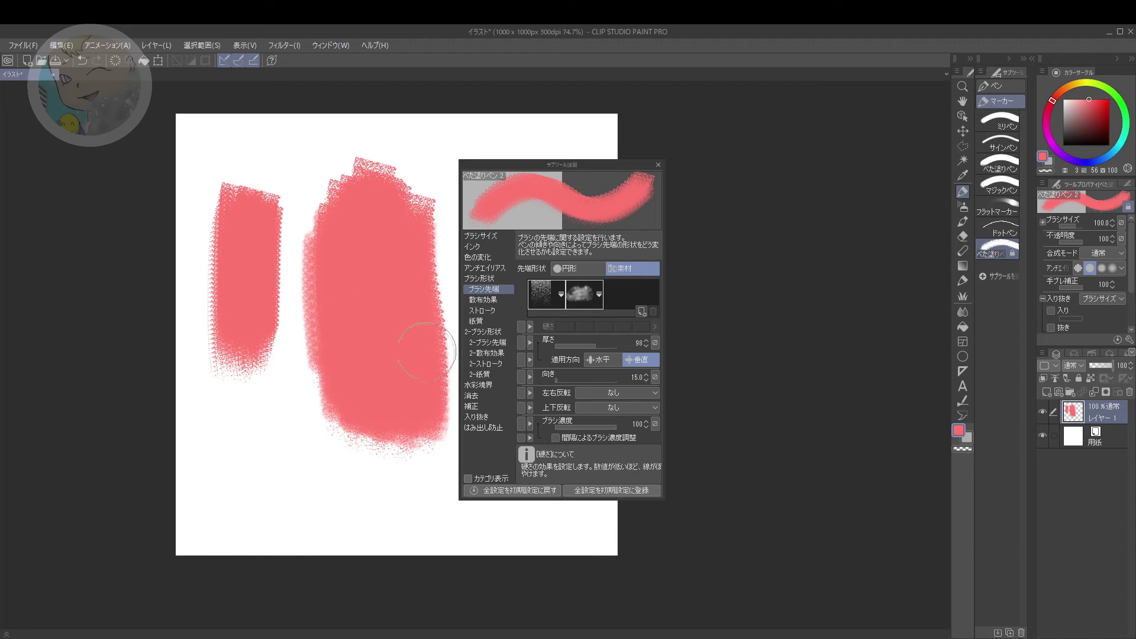
pyautogui.moveTo(342, 399); pyautogui.dragTo(375, 477)
pyautogui.moveTo(406, 423); pyautogui.dragTo(417, 473)
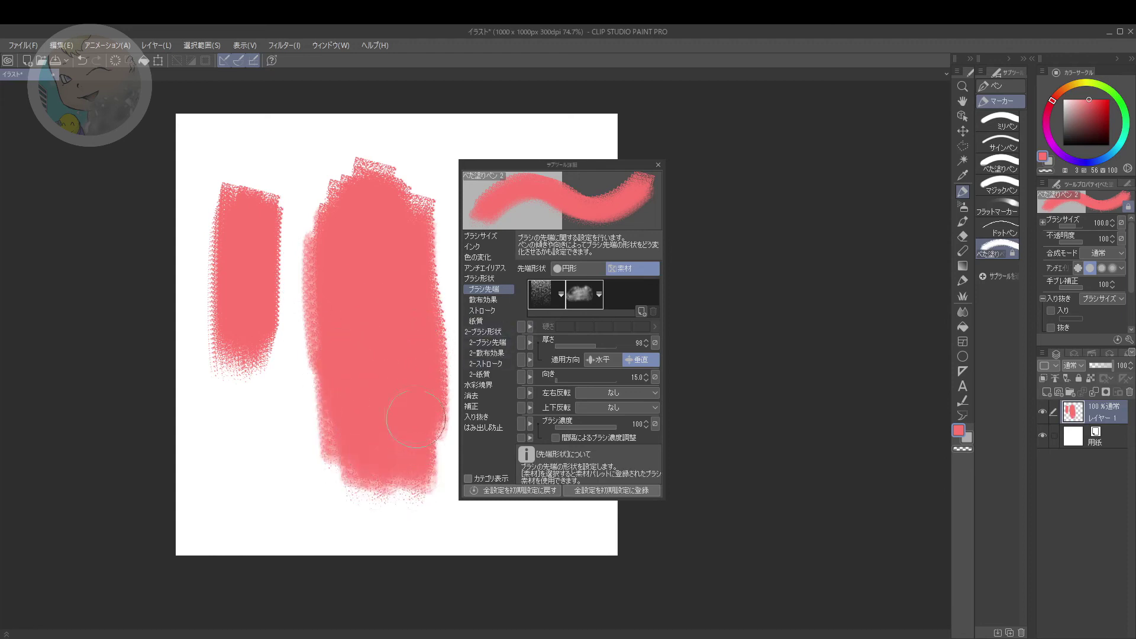
pyautogui.moveTo(320, 190); pyautogui.dragTo(323, 438)
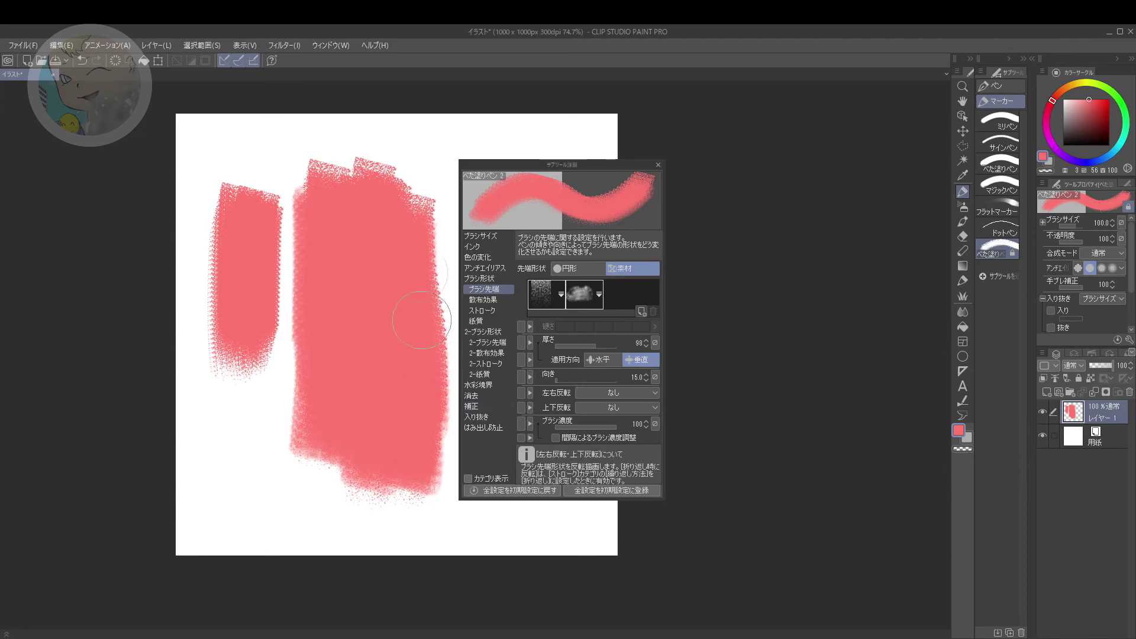
# Step: Delete both material tip shapes from べた塗りペン 2 and paint a short test stroke with the tip list empty
pyautogui.moveTo(551, 161); pyautogui.dragTo(449, 145)
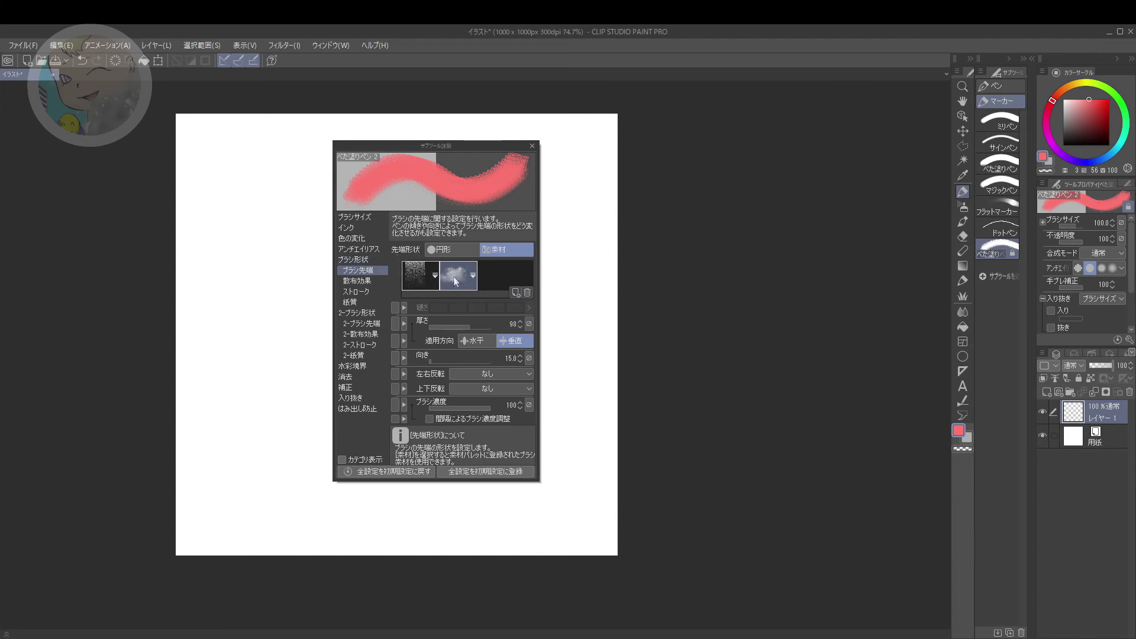
pyautogui.click(528, 292)
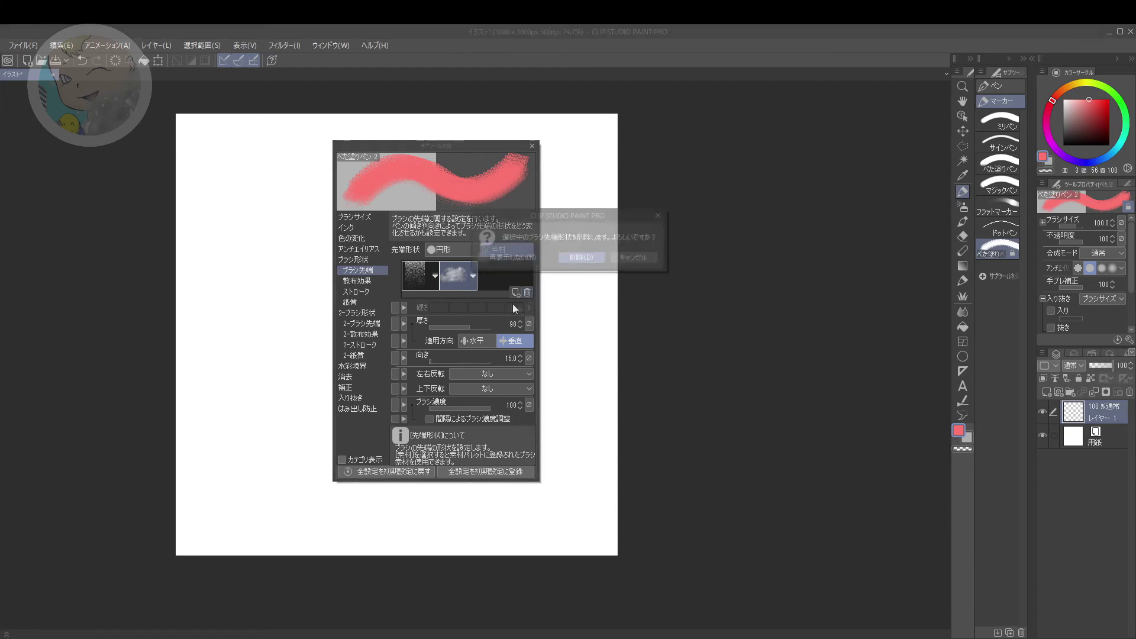
pyautogui.click(577, 259)
pyautogui.click(431, 284)
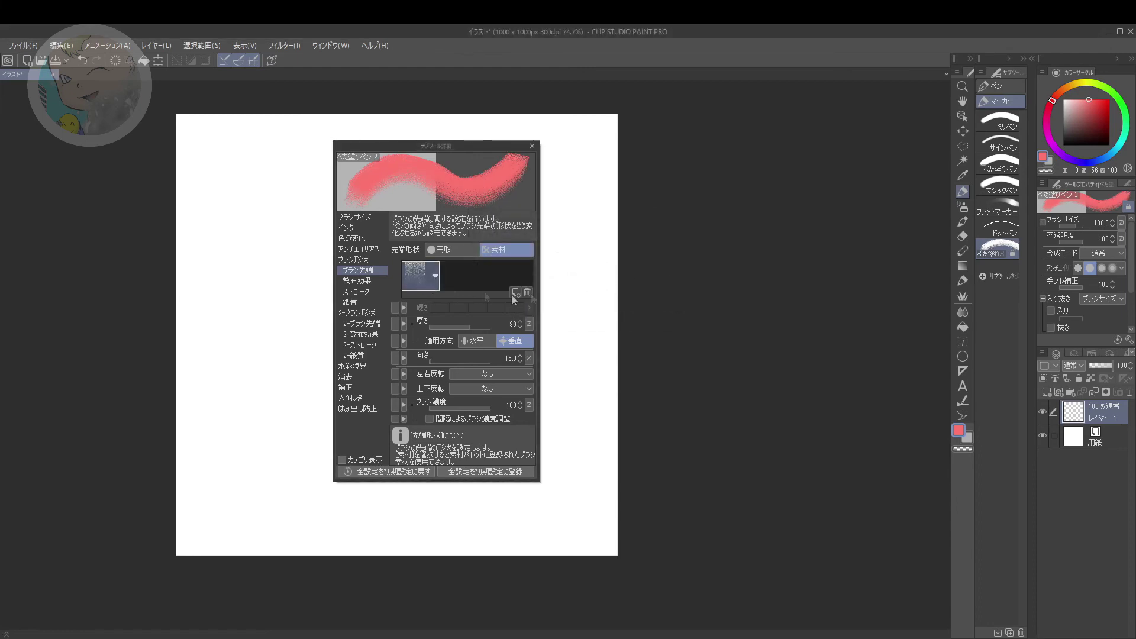
pyautogui.click(527, 293)
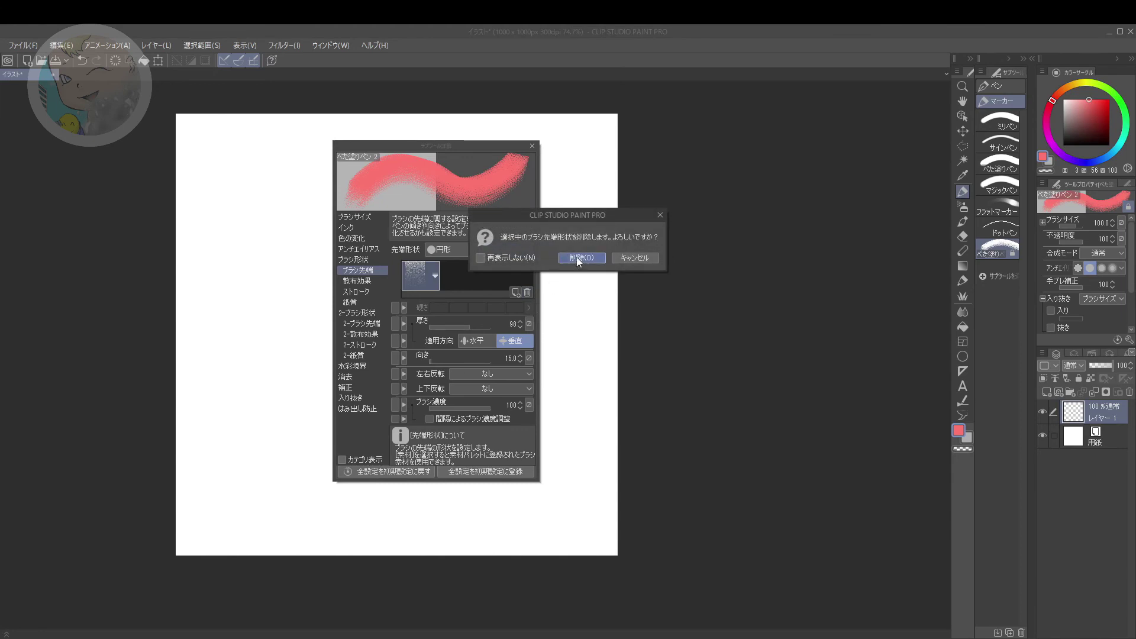
pyautogui.click(576, 257)
pyautogui.moveTo(258, 249); pyautogui.dragTo(258, 296)
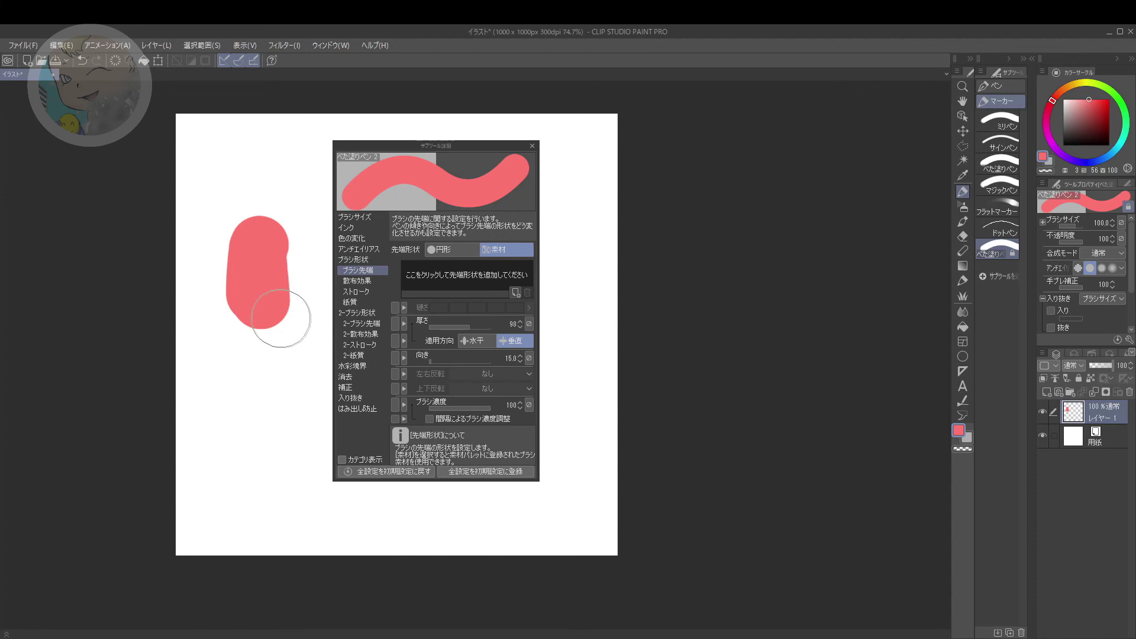
pyautogui.moveTo(283, 317); pyautogui.dragTo(251, 336)
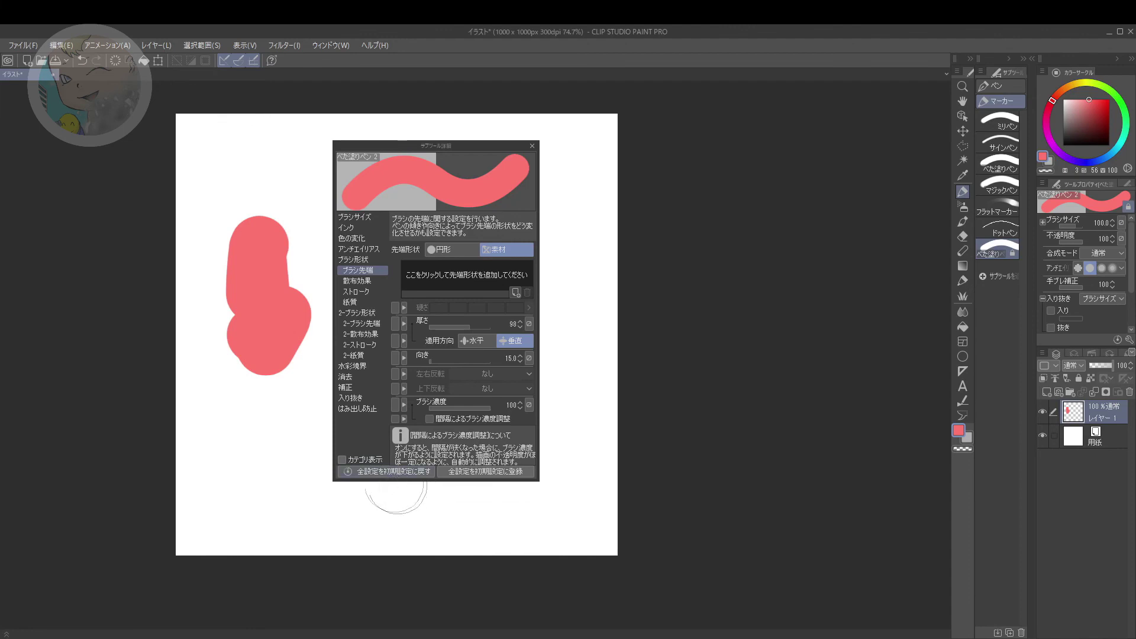
# Step: Reset all settings of べた塗りペン 2 to their initial values and clear the test stroke from the canvas
pyautogui.click(393, 473)
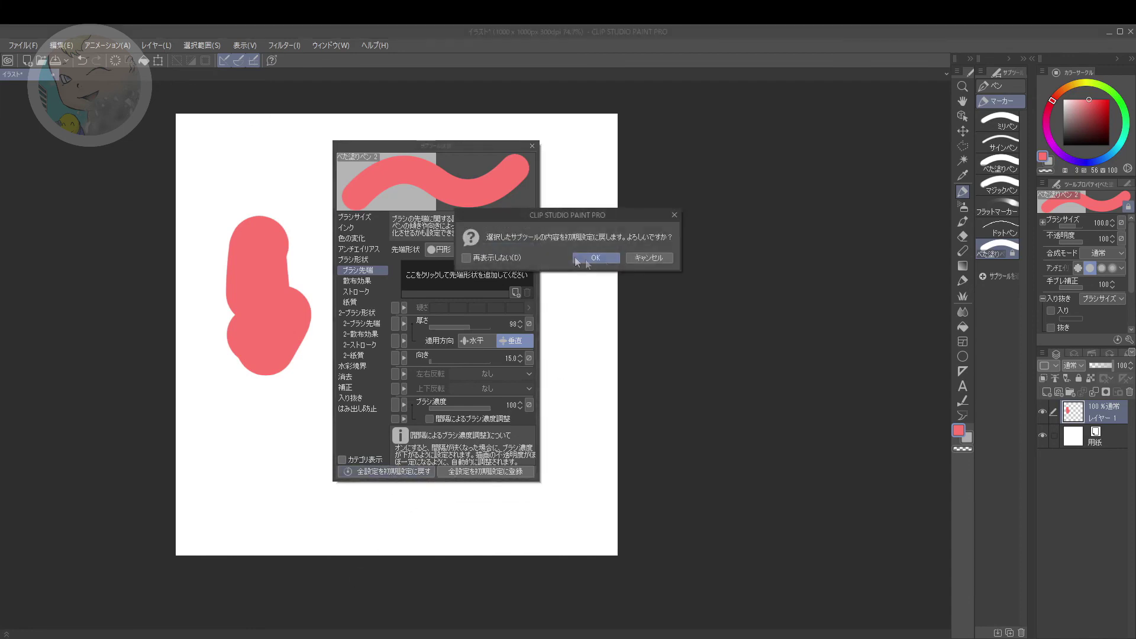
pyautogui.click(604, 259)
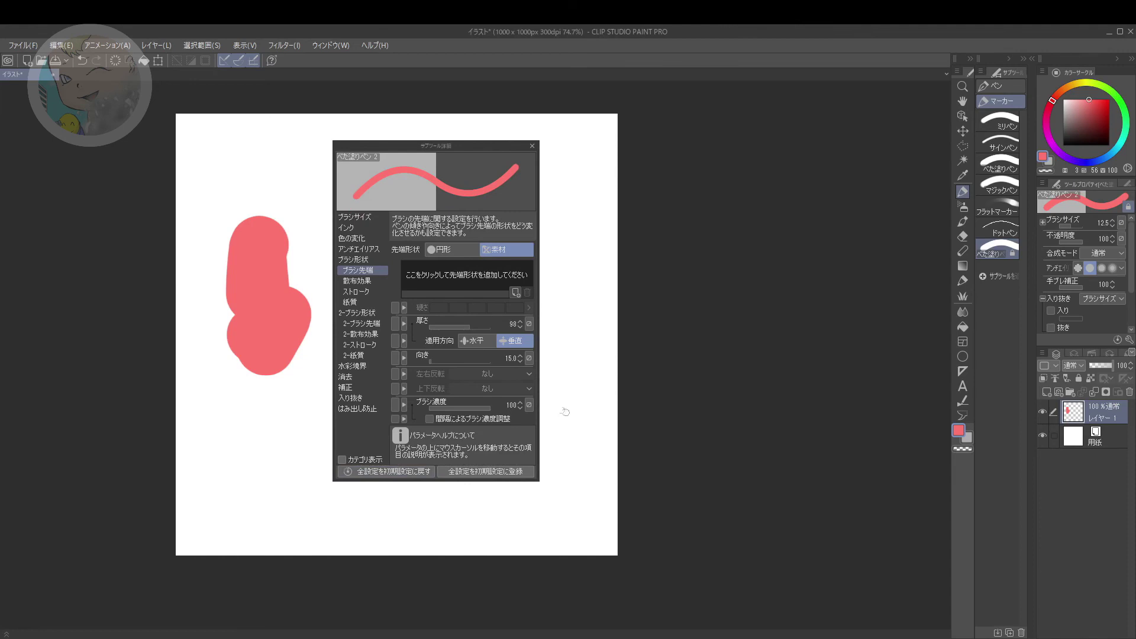
pyautogui.press('Delete')
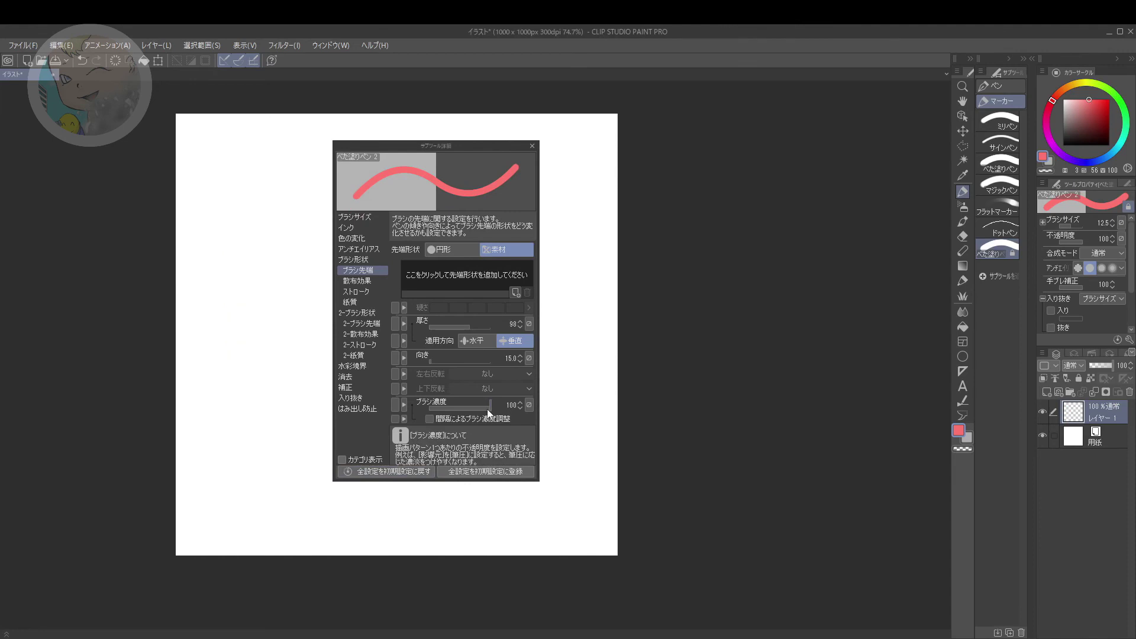